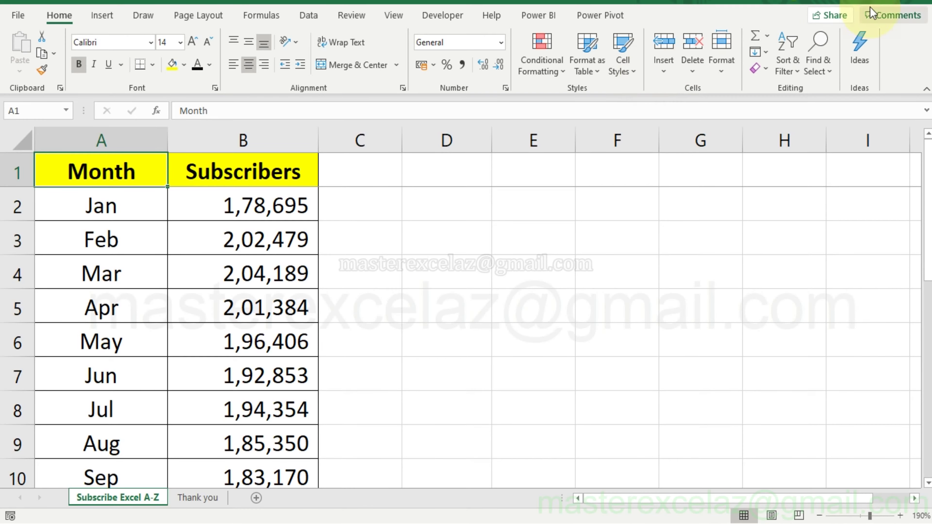
- Enter the text 'how to add worksheet here using vba'
{"action": "left_click", "coordinate": [915, 6]}
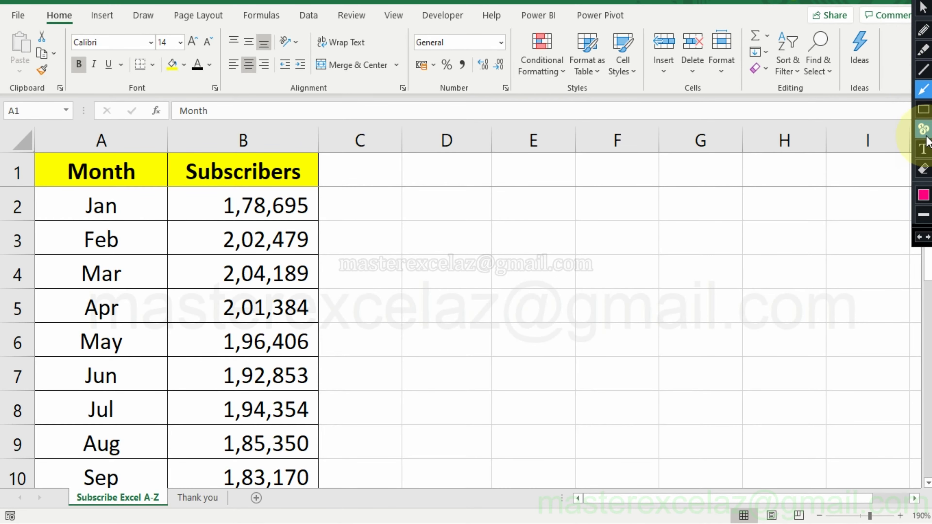
{"action": "left_click", "coordinate": [923, 148]}
{"action": "left_click", "coordinate": [353, 235]}
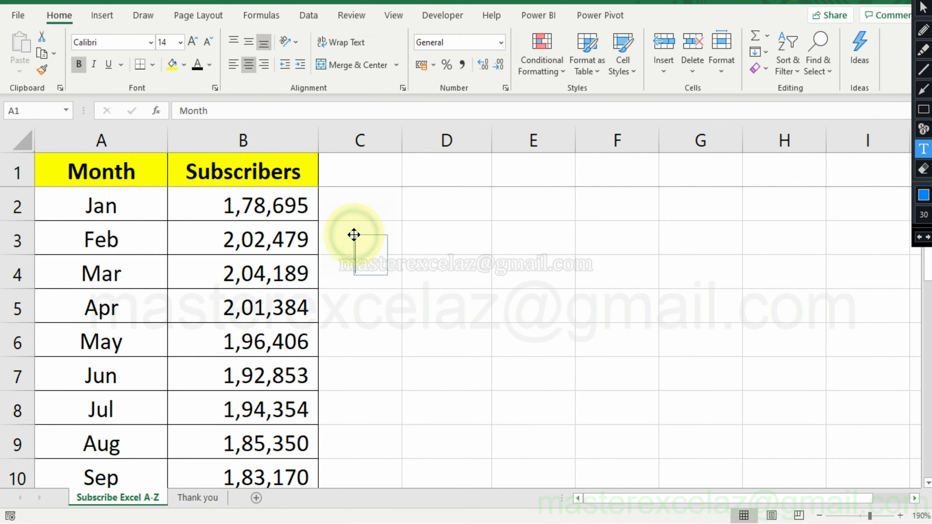
{"action": "type", "text": "how"}
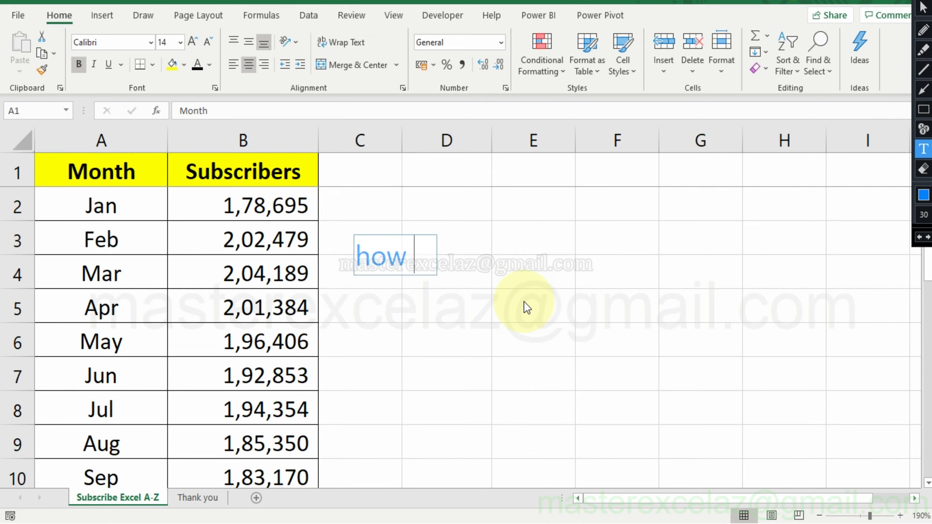
{"action": "type", "text": " to add works"}
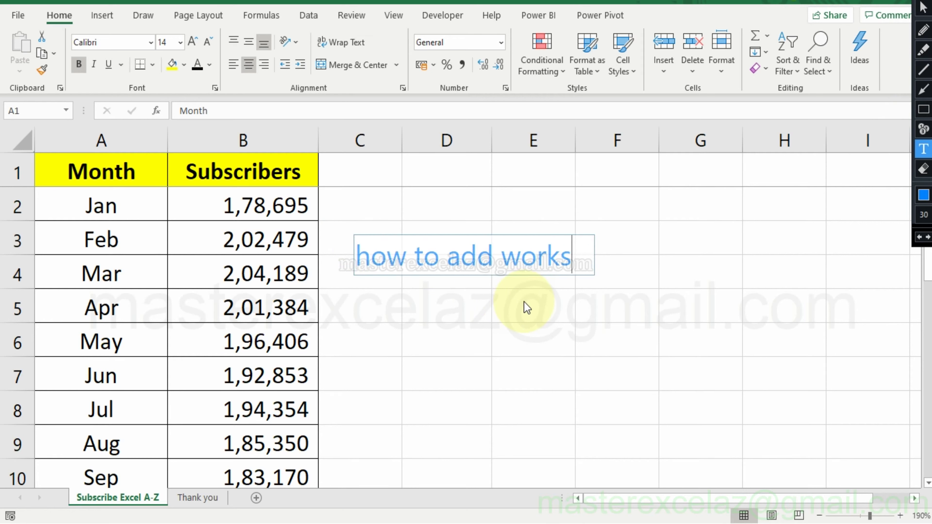
{"action": "type", "text": "heet"}
{"action": "key", "text": "BackSpace"}
{"action": "key", "text": "BackSpace"}
{"action": "type", "text": "et "}
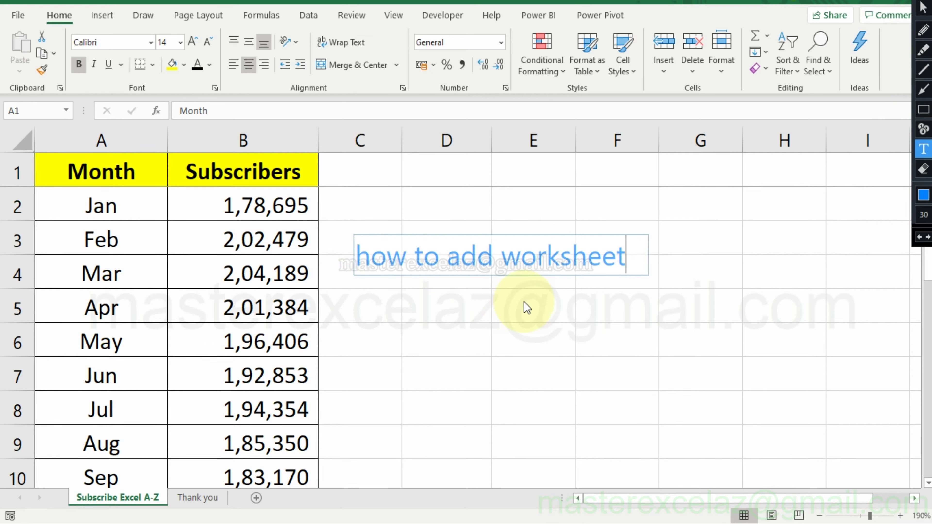
{"action": "type", "text": "her"}
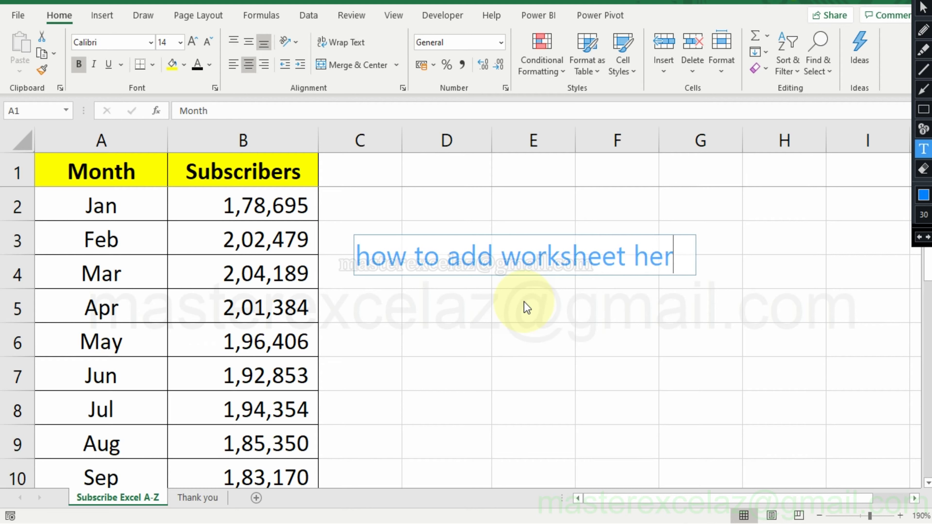
{"action": "type", "text": "e using v"}
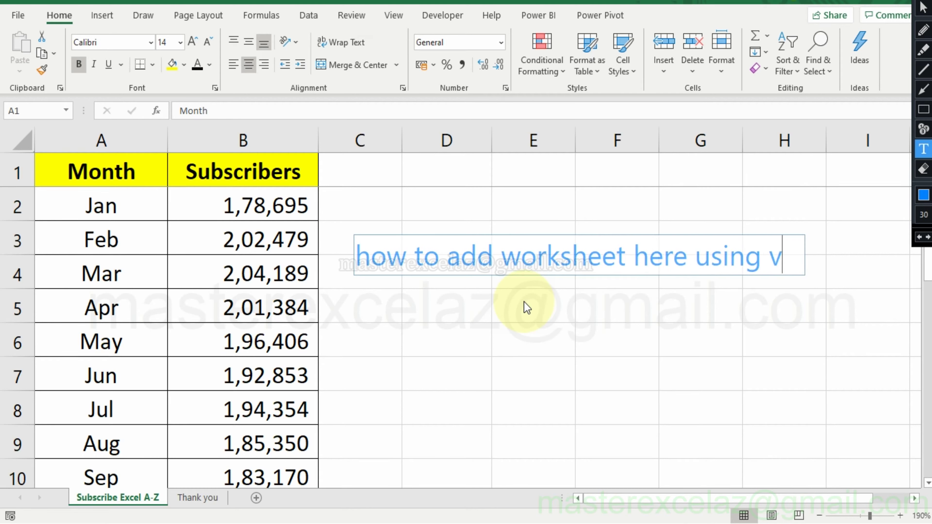
{"action": "type", "text": "ba"}
{"action": "left_click", "coordinate": [641, 332]}
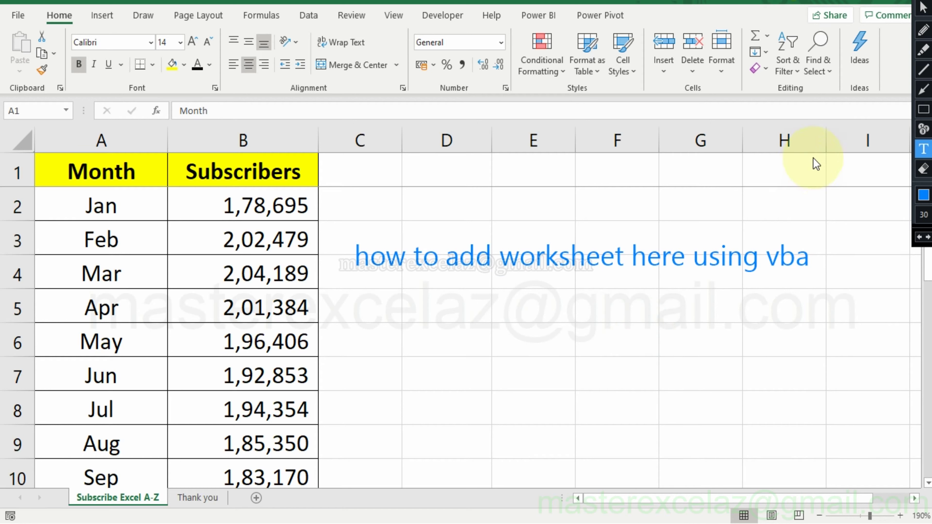
{"action": "left_click", "coordinate": [918, 94]}
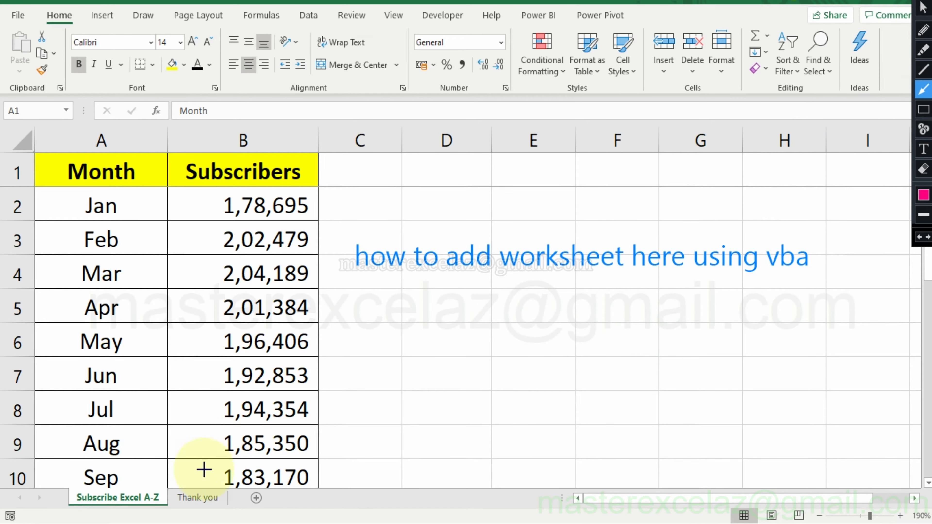
{"action": "left_click_drag", "start_coordinate": [542, 272], "coordinate": [79, 497]}
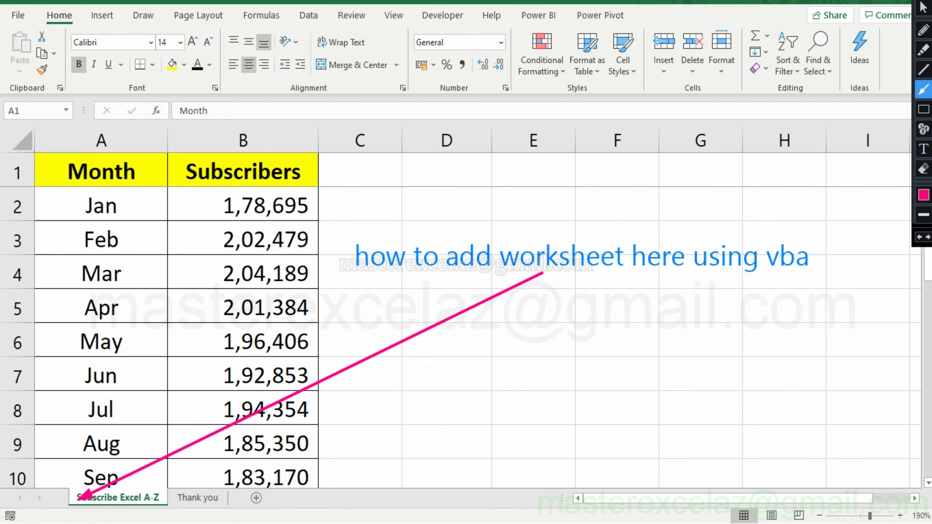
{"action": "key", "text": "Escape"}
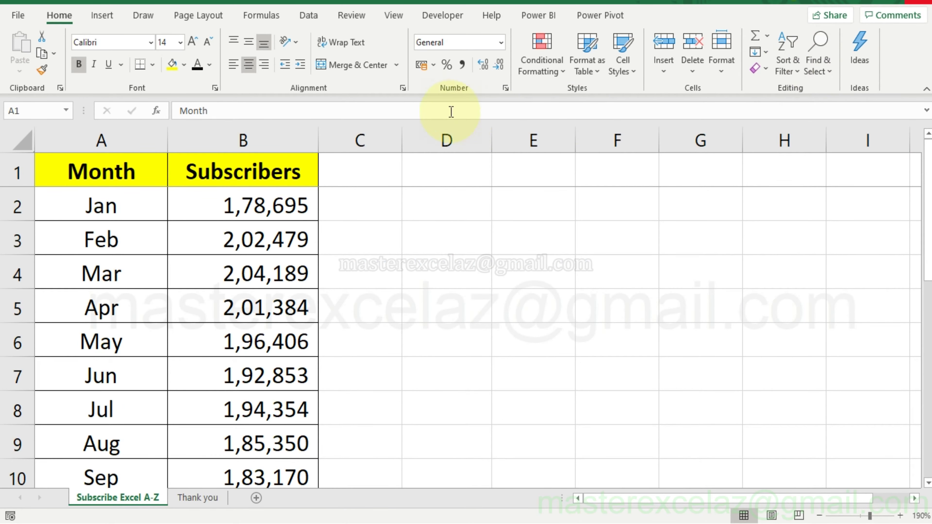
- From the Developer tab's Visual Basic editor, insert a new module under ThisWorkbook
{"action": "left_click", "coordinate": [453, 21]}
{"action": "left_click", "coordinate": [18, 64]}
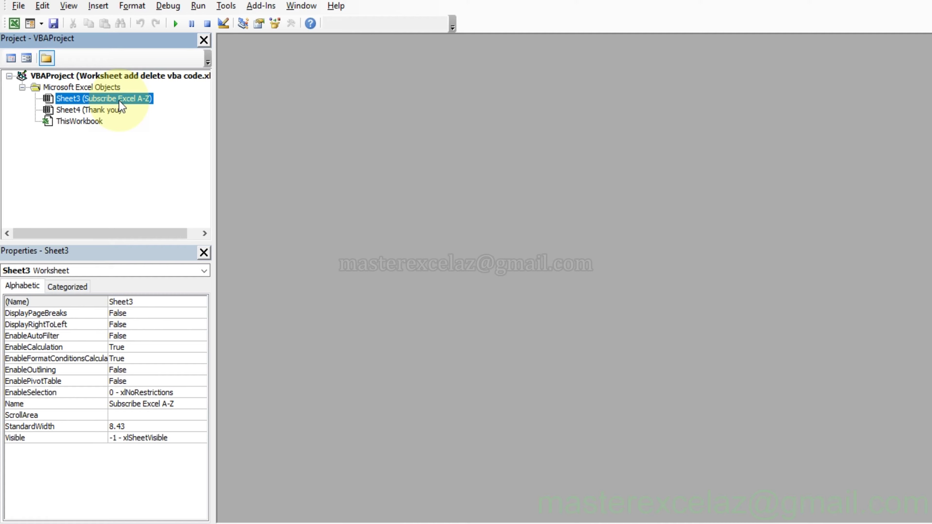
{"action": "left_click", "coordinate": [98, 120]}
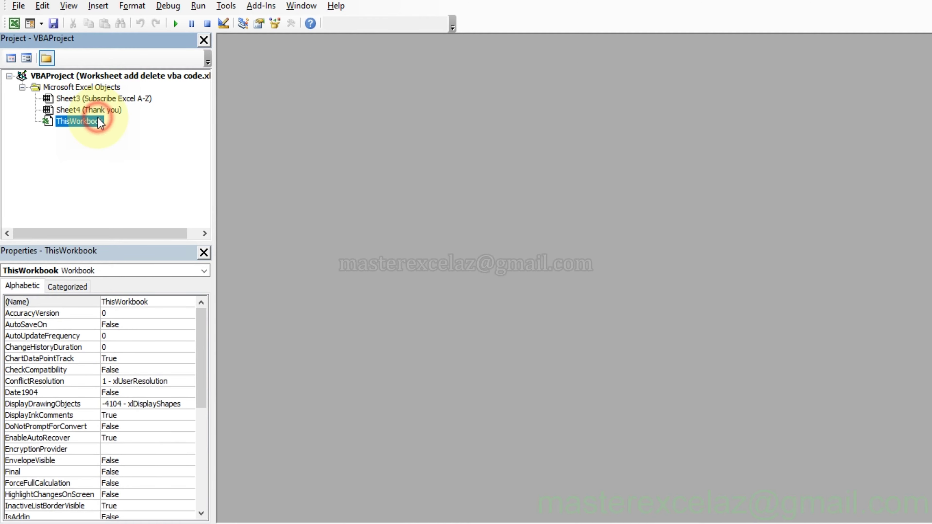
{"action": "right_click", "coordinate": [98, 120]}
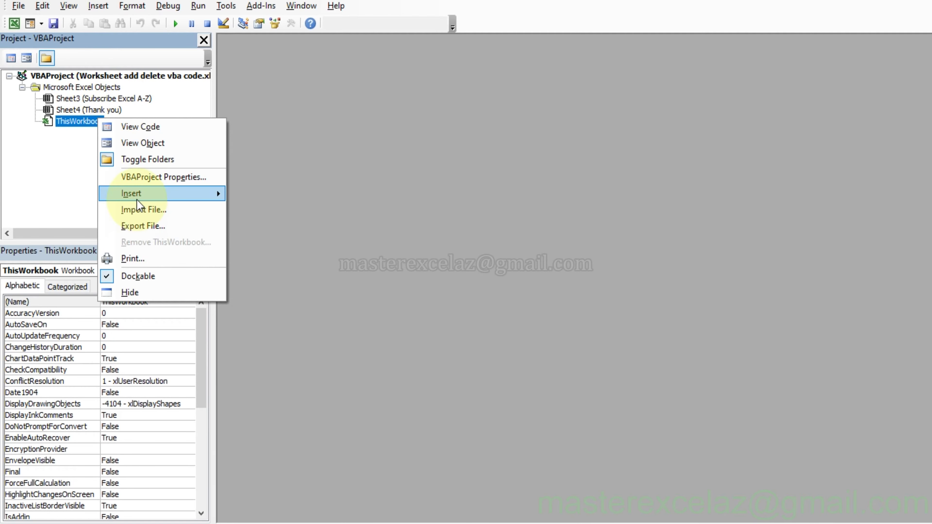
{"action": "mouse_move", "coordinate": [131, 193]}
{"action": "left_click", "coordinate": [286, 213]}
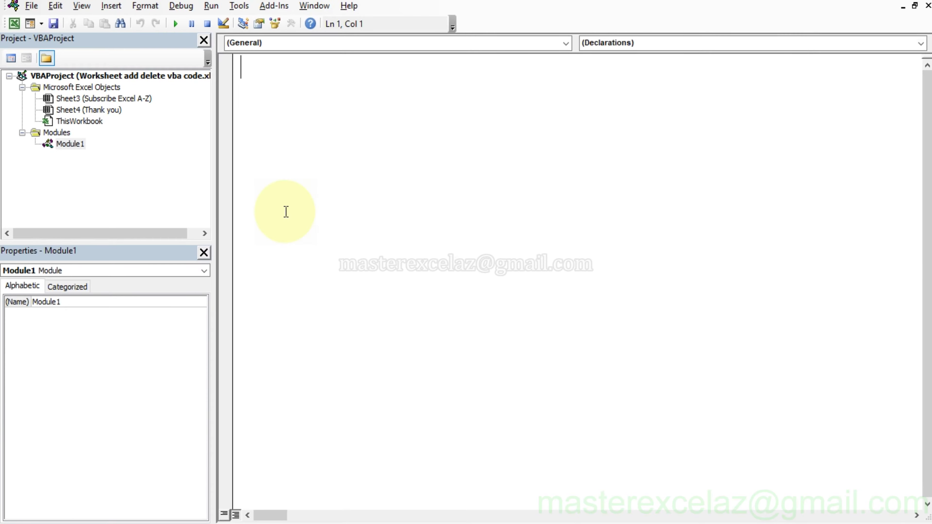
- Write Sub worksheetadd in Module1 with the single body line worksheets.Add
{"action": "type", "text": "sub worksheetadd"}
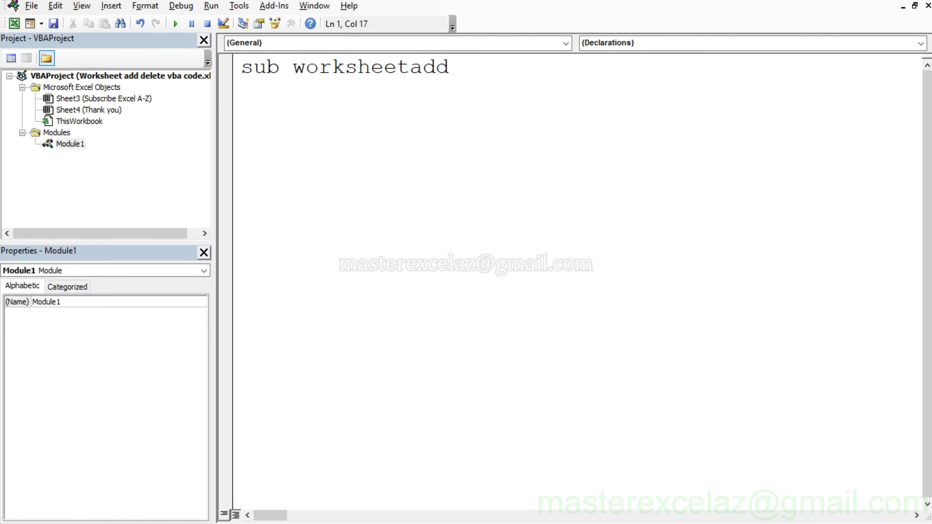
{"action": "key", "text": "Return"}
{"action": "key", "text": "Return"}
{"action": "key", "text": "Return"}
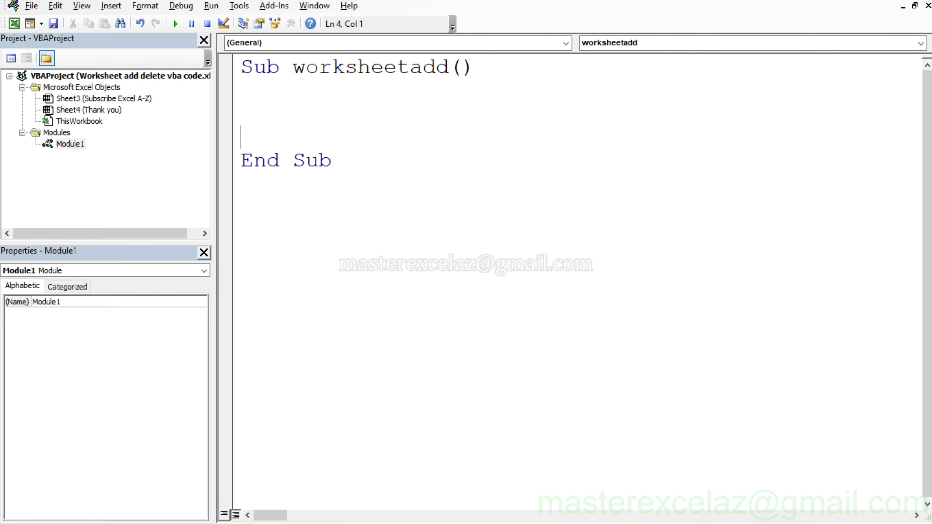
{"action": "left_click", "coordinate": [256, 108]}
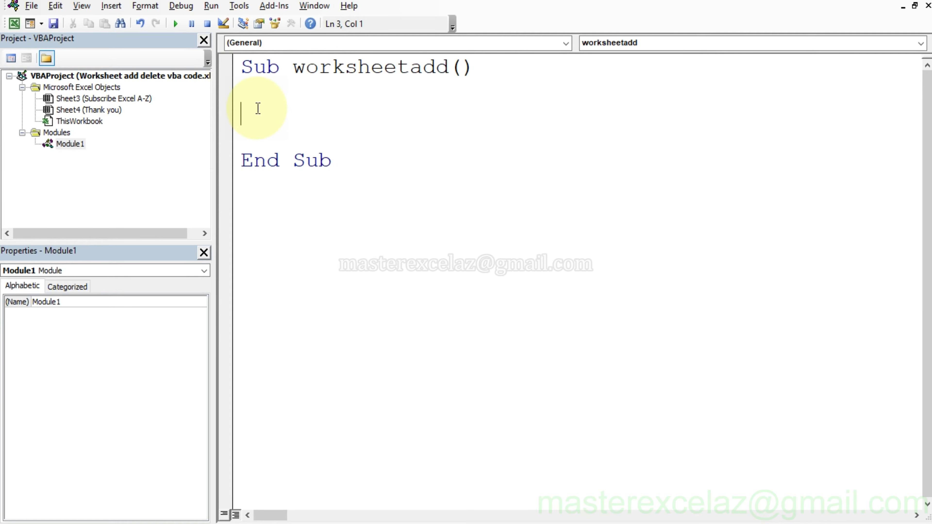
{"action": "type", "text": "worksh"}
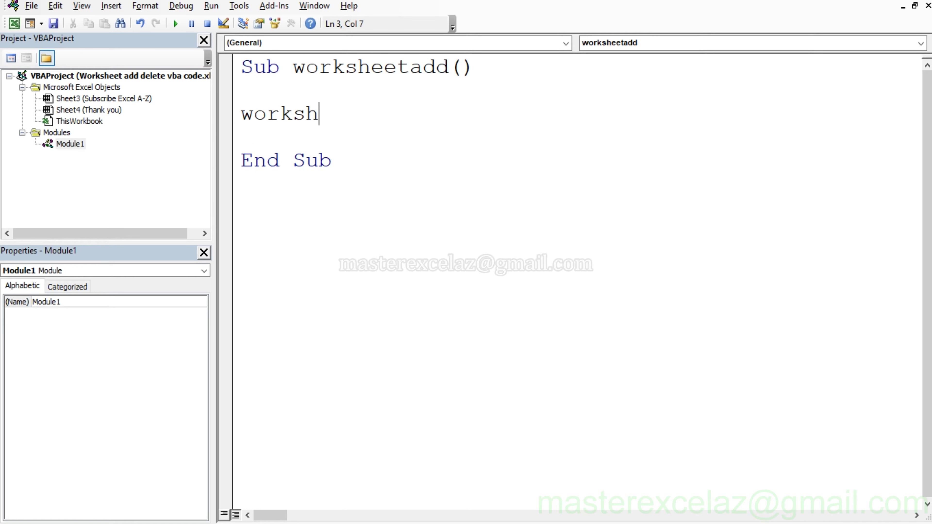
{"action": "type", "text": "eets."}
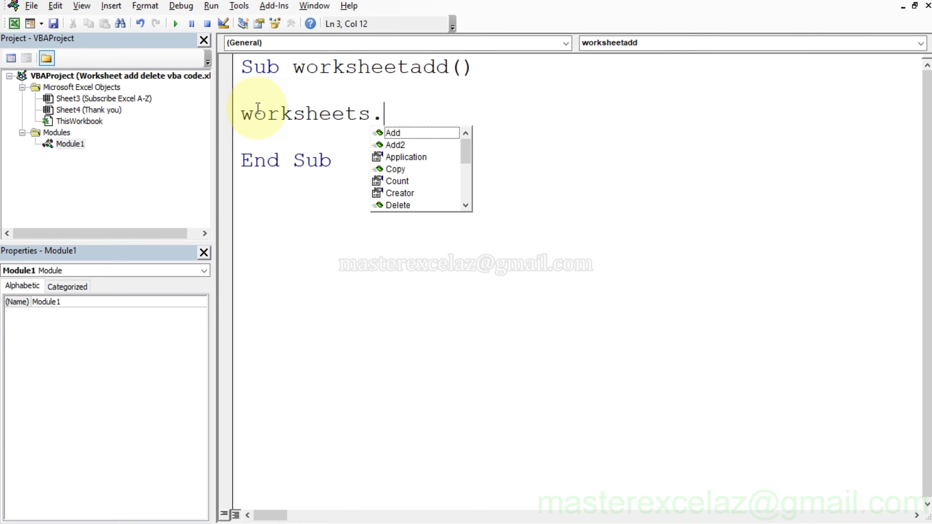
{"action": "left_click", "coordinate": [398, 134]}
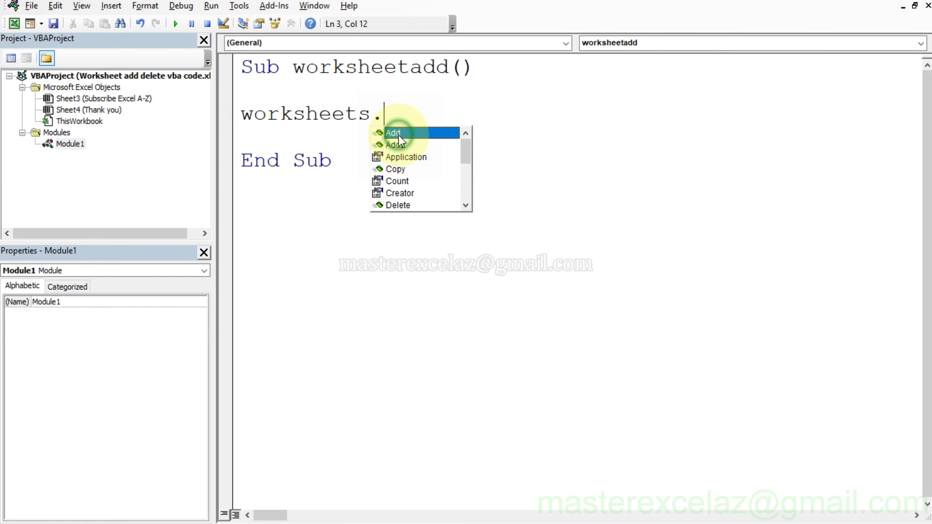
{"action": "left_click", "coordinate": [398, 134]}
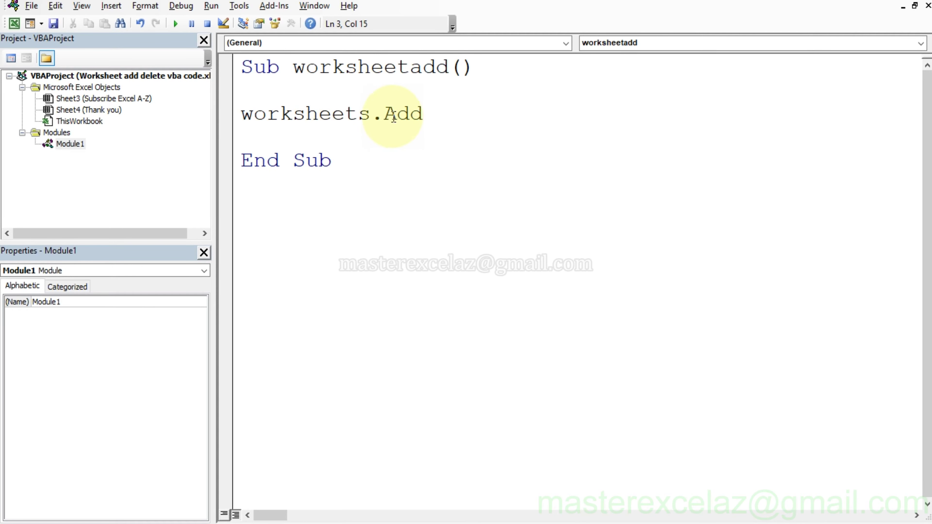
{"action": "left_click", "coordinate": [291, 118]}
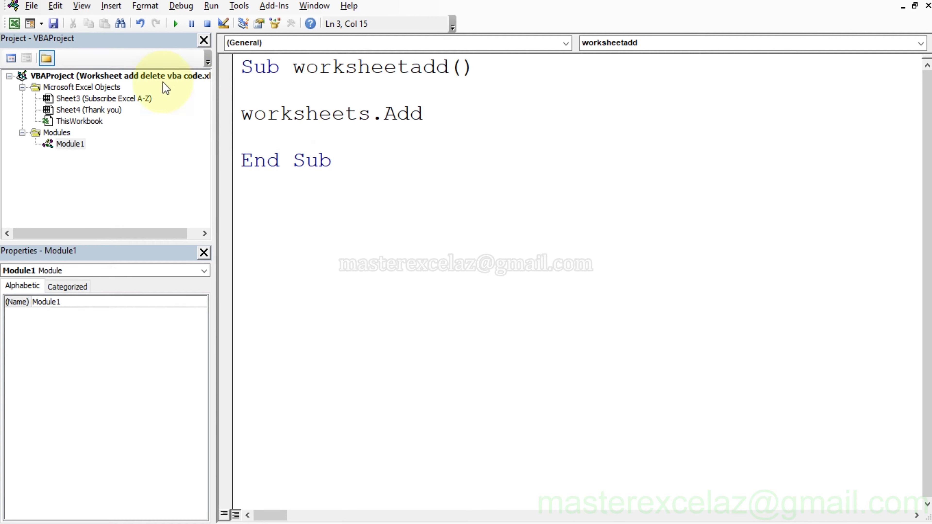
{"action": "left_click", "coordinate": [30, 6]}
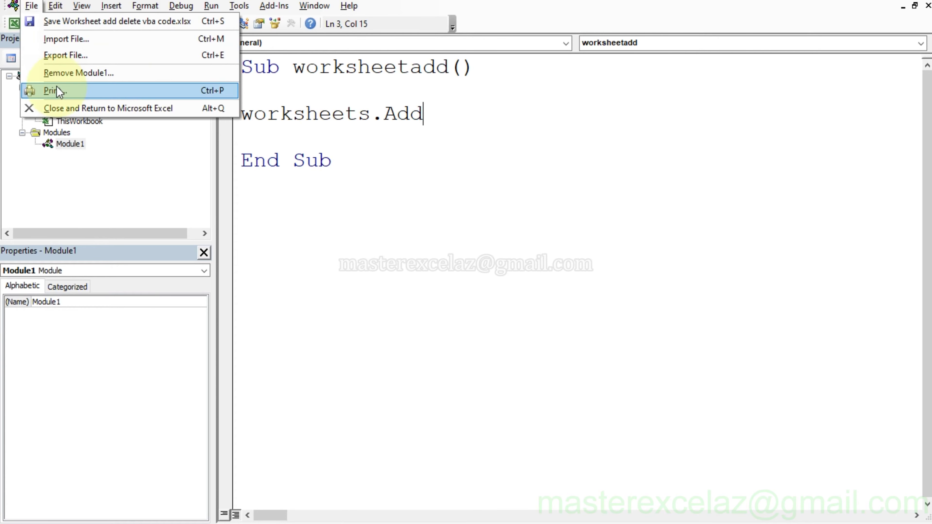
- Back in Excel, run worksheetadd repeatedly from the Macros list to add Sheet3 and Sheet4
{"action": "left_click", "coordinate": [61, 107]}
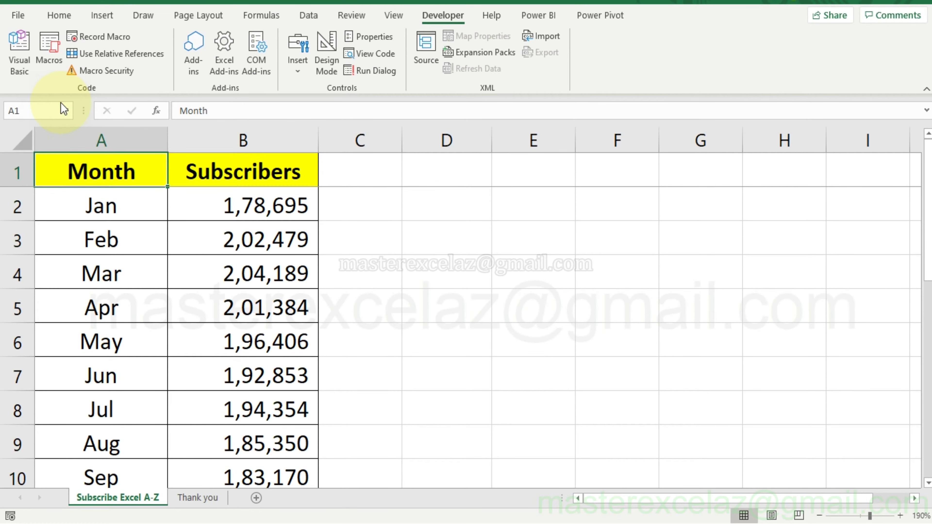
{"action": "left_click", "coordinate": [52, 55]}
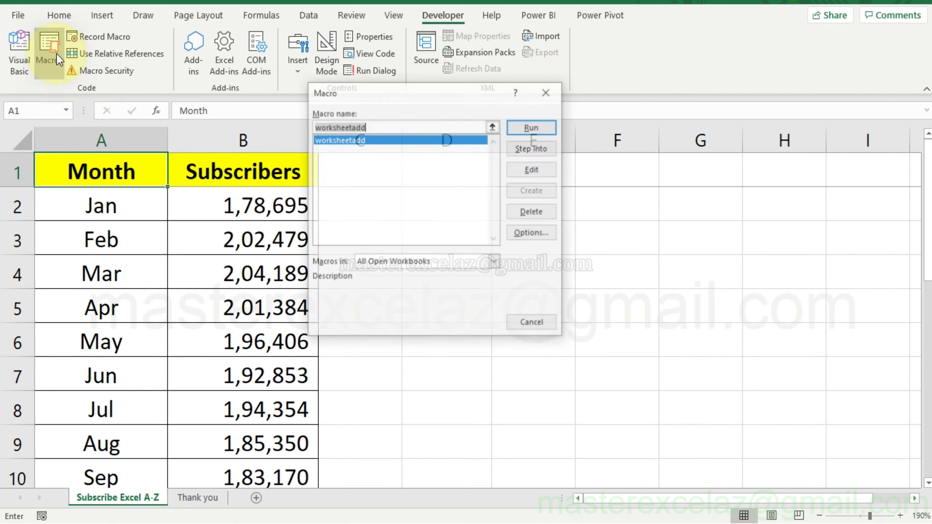
{"action": "left_click", "coordinate": [329, 141]}
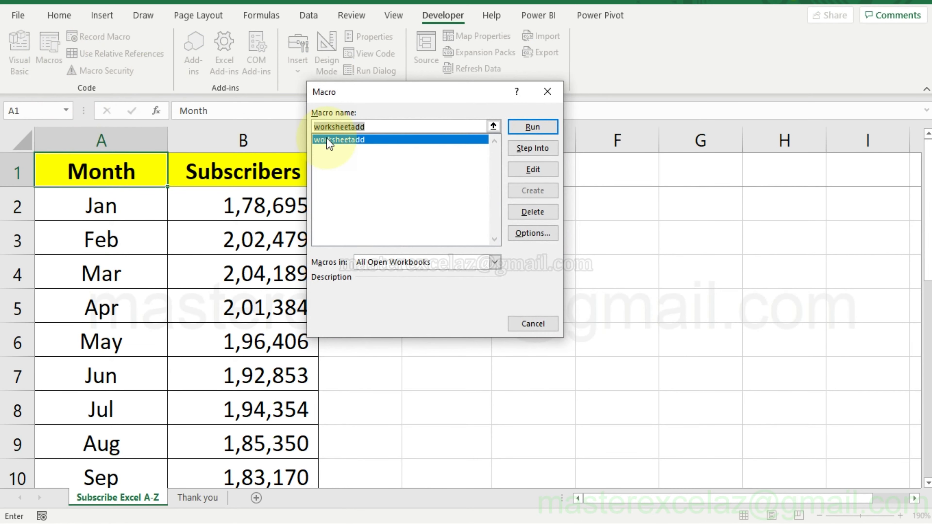
{"action": "left_click", "coordinate": [549, 133]}
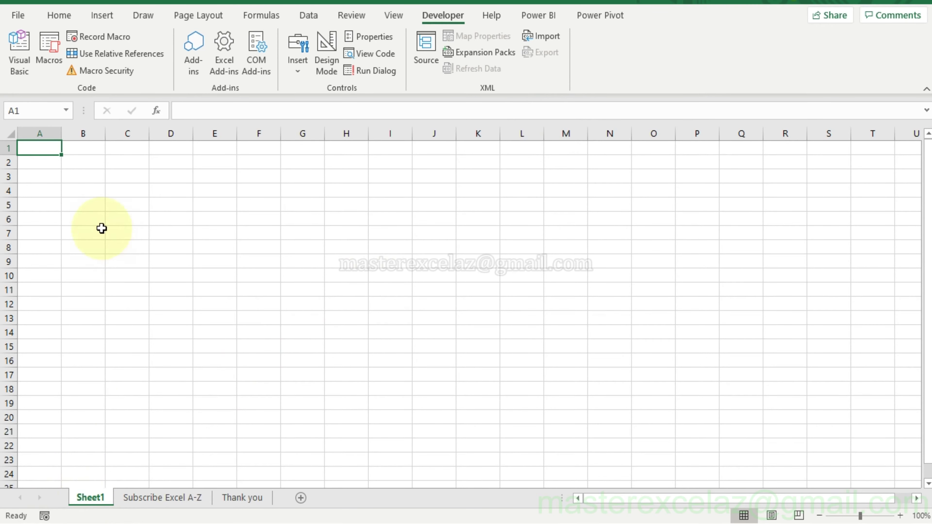
{"action": "left_click", "coordinate": [49, 58]}
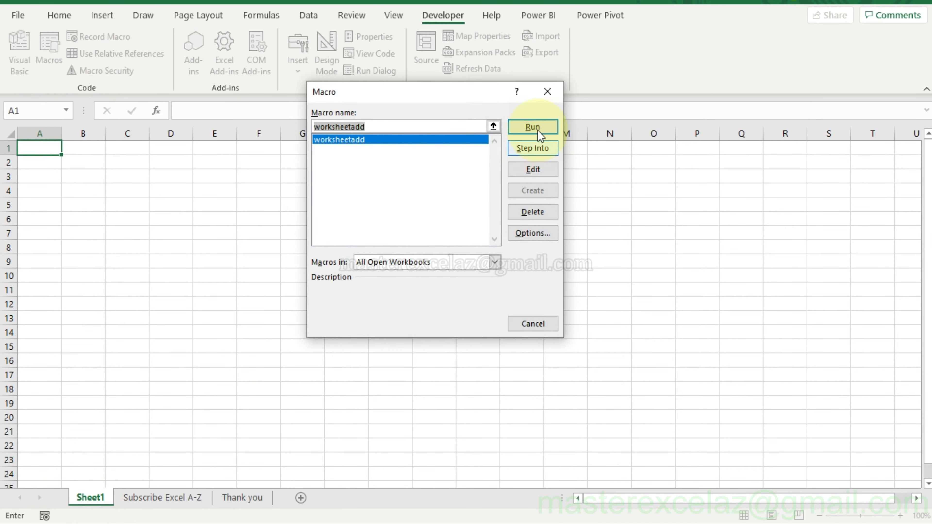
{"action": "left_click", "coordinate": [538, 127]}
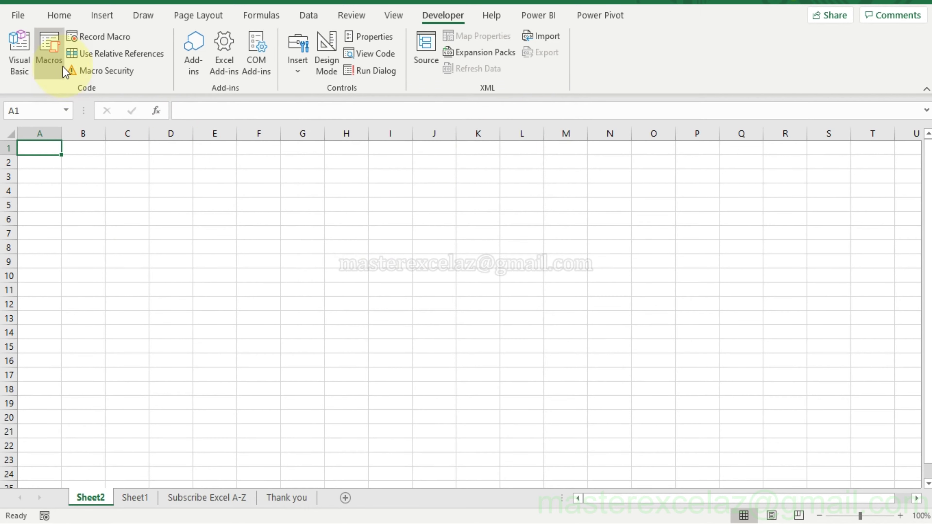
{"action": "left_click", "coordinate": [58, 61]}
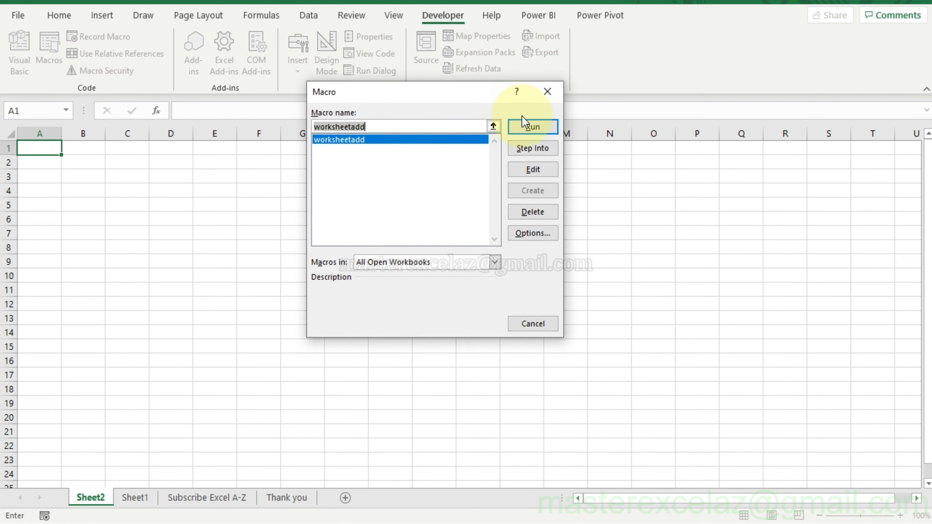
{"action": "left_click", "coordinate": [525, 128]}
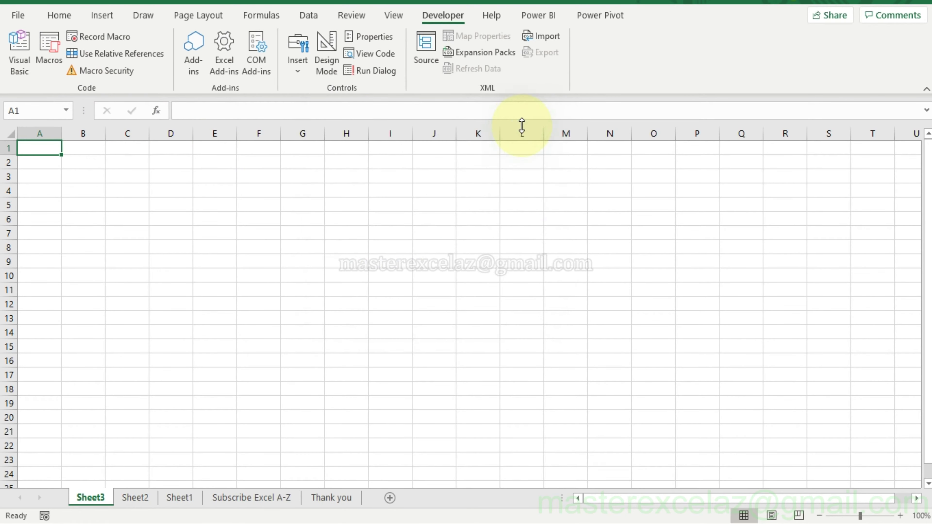
{"action": "left_click", "coordinate": [47, 58]}
{"action": "left_click", "coordinate": [536, 129]}
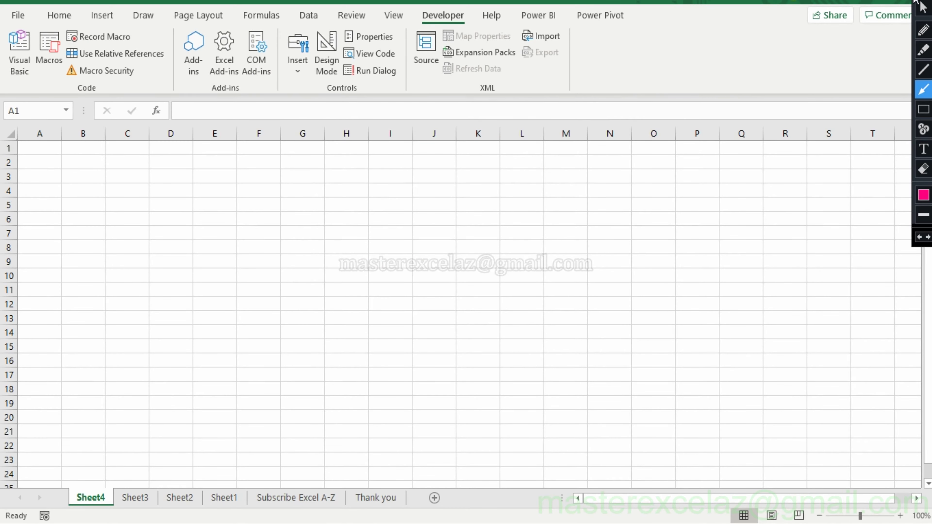
{"action": "left_click", "coordinate": [925, 51]}
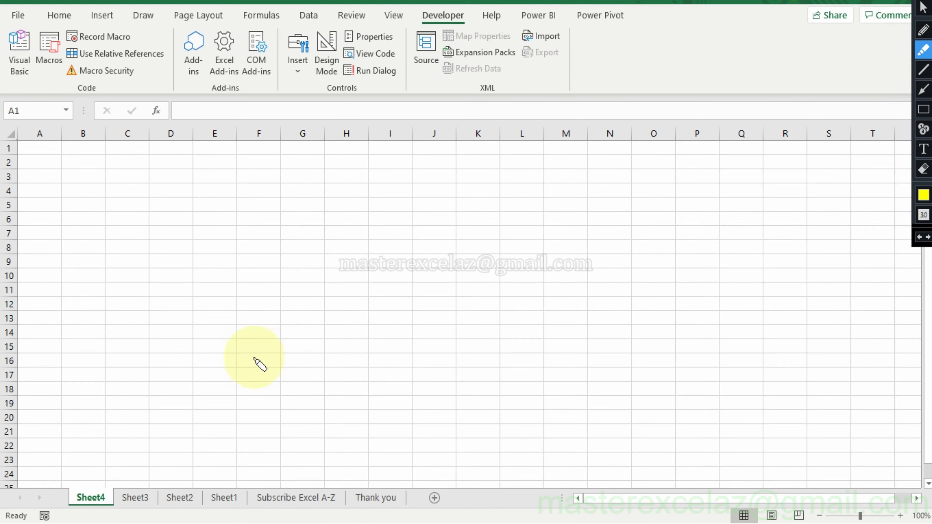
{"action": "left_click_drag", "start_coordinate": [70, 498], "coordinate": [235, 500]}
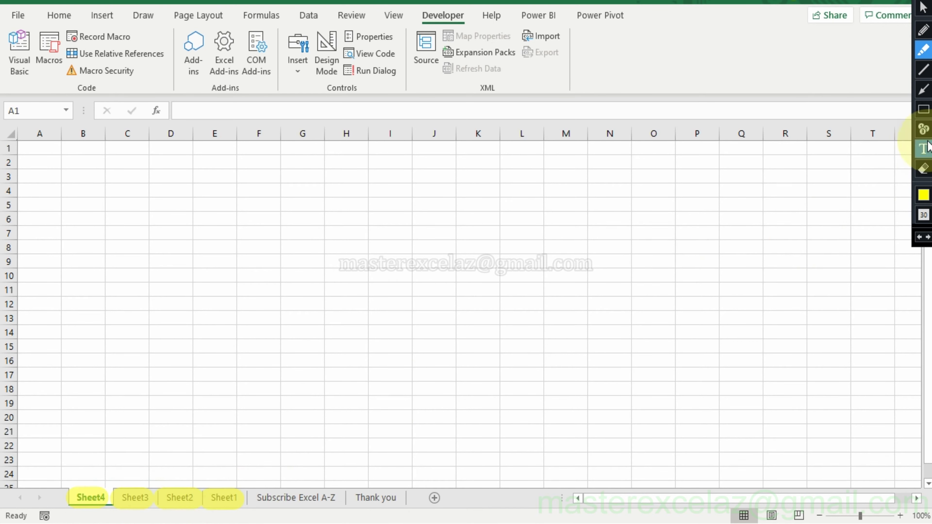
{"action": "left_click", "coordinate": [924, 149]}
{"action": "left_click", "coordinate": [131, 237]}
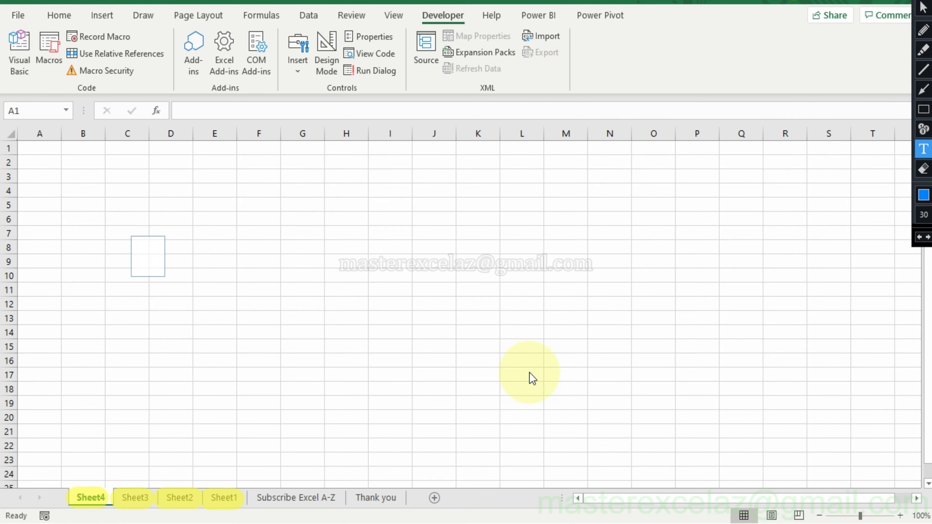
{"action": "type", "text": "how to del"}
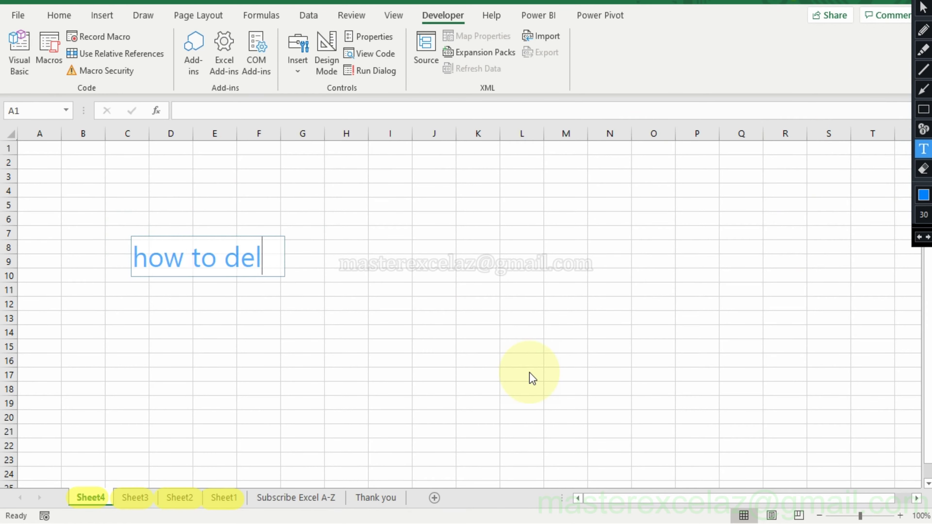
{"action": "type", "text": "ete t"}
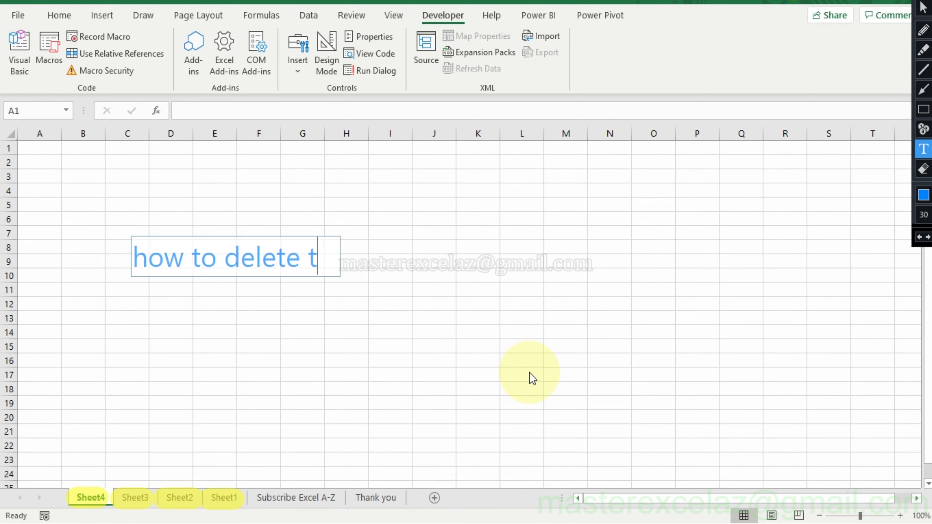
{"action": "type", "text": "hese work"}
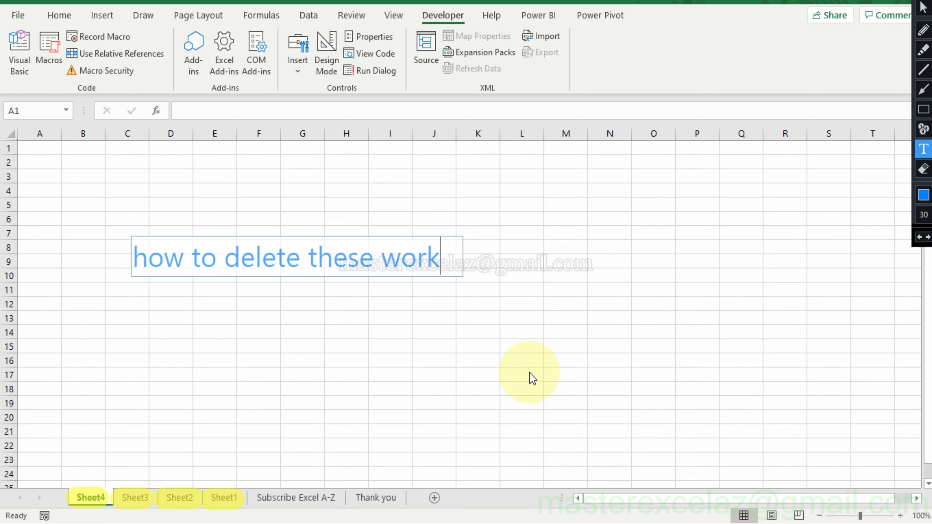
{"action": "type", "text": "sheets "}
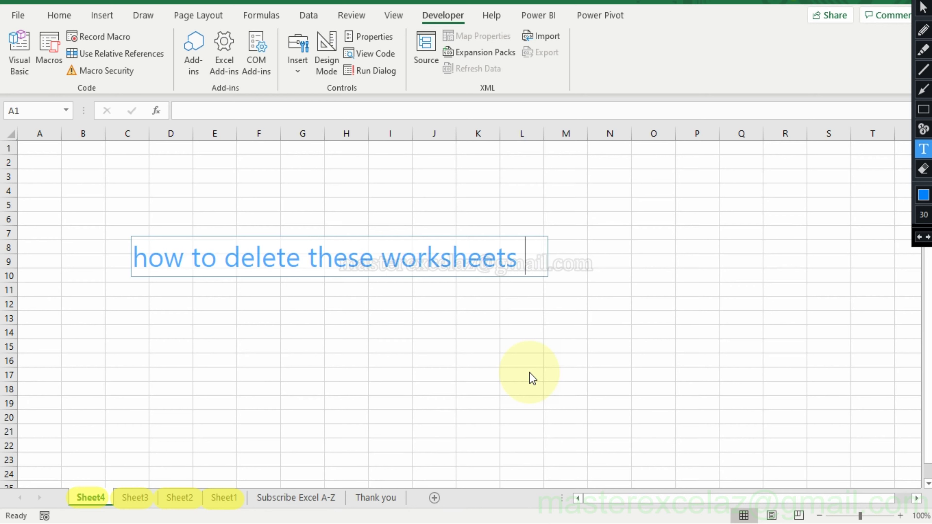
{"action": "type", "text": "using vba"}
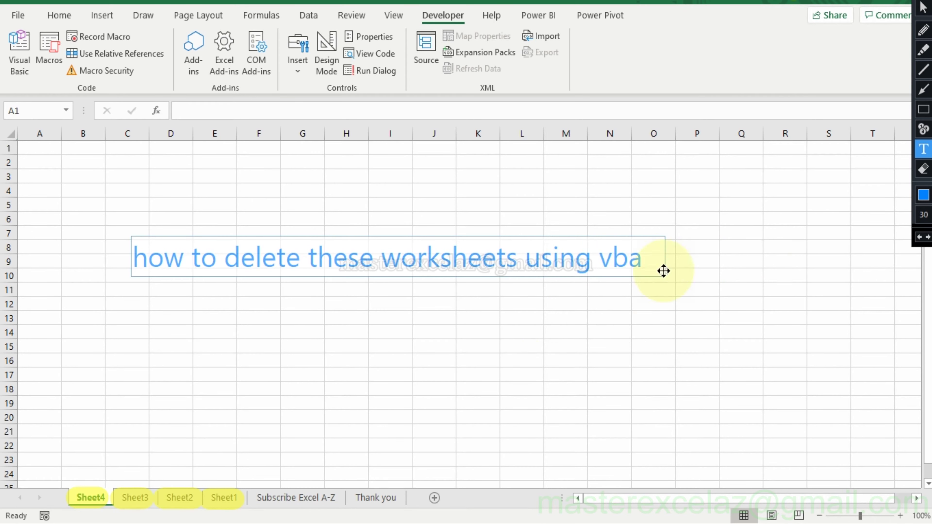
{"action": "left_click", "coordinate": [834, 217]}
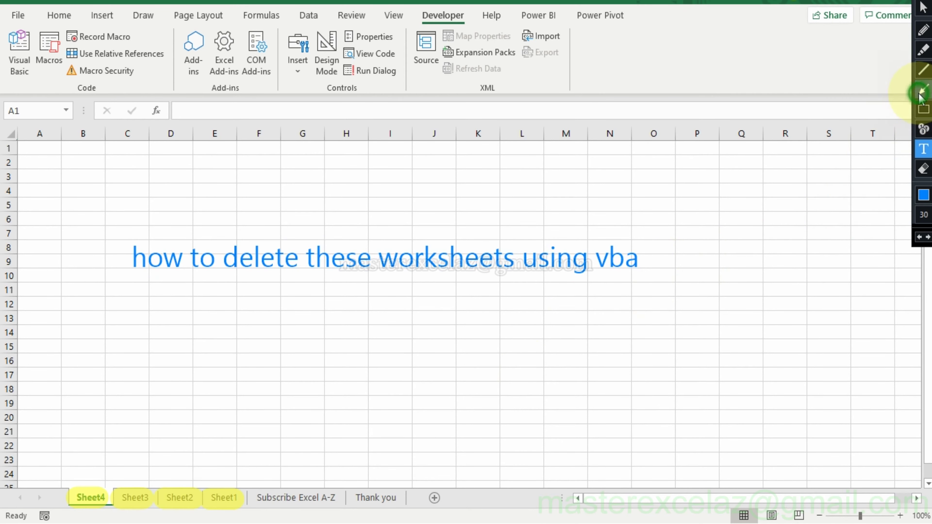
{"action": "left_click", "coordinate": [921, 96]}
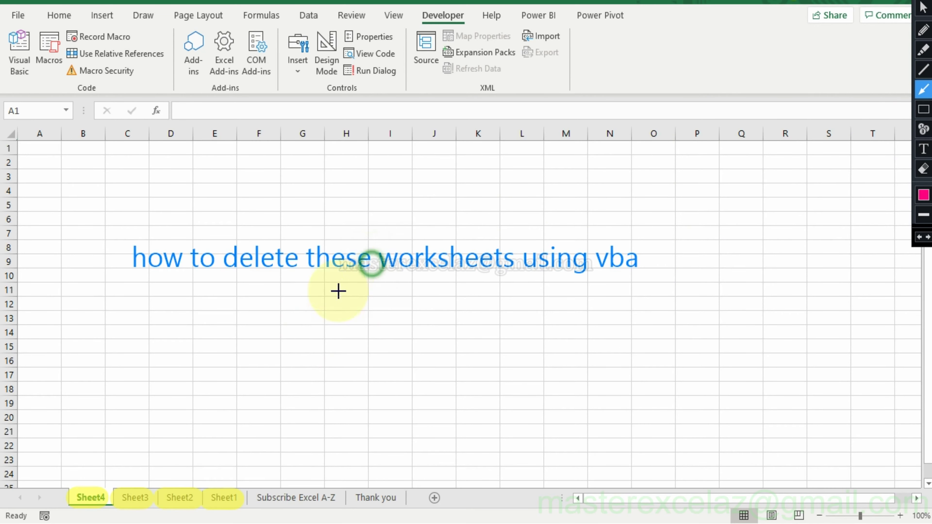
{"action": "left_click_drag", "start_coordinate": [338, 291], "coordinate": [160, 490]}
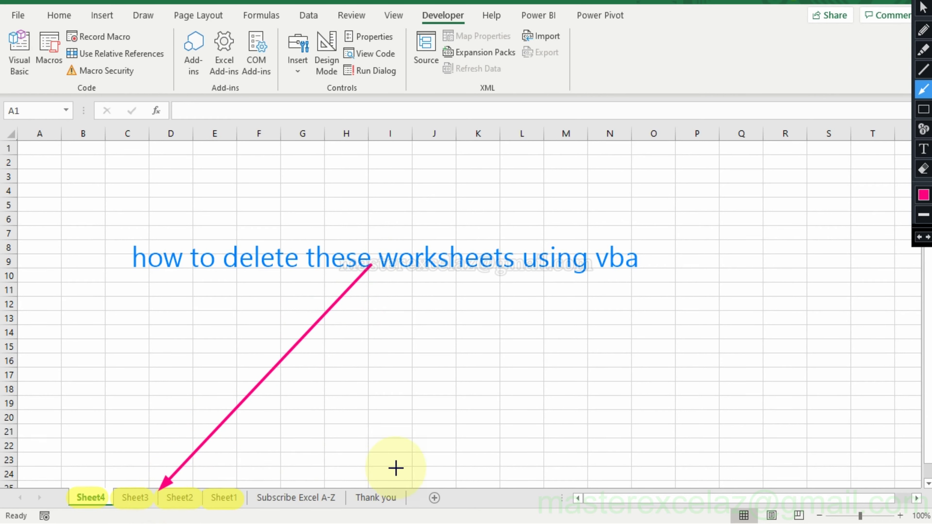
{"action": "left_click", "coordinate": [922, 114]}
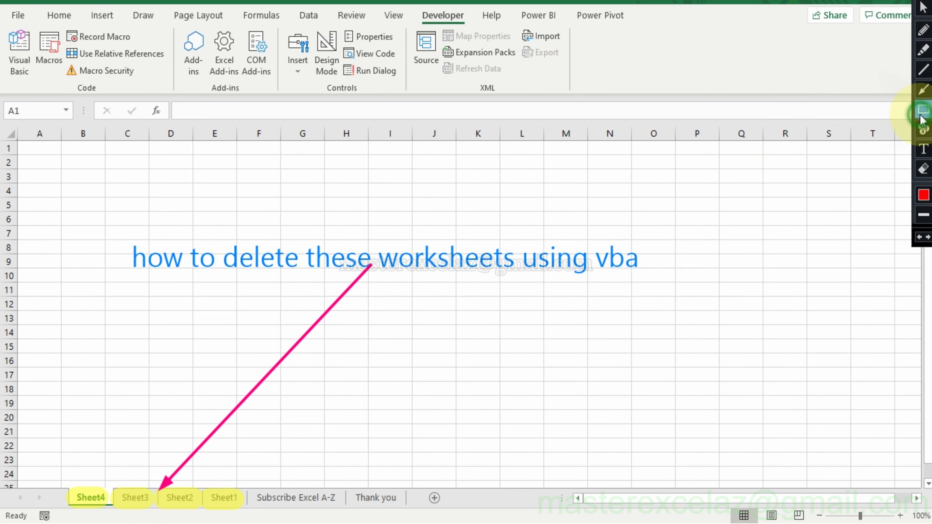
{"action": "left_click_drag", "start_coordinate": [61, 479], "coordinate": [250, 511]}
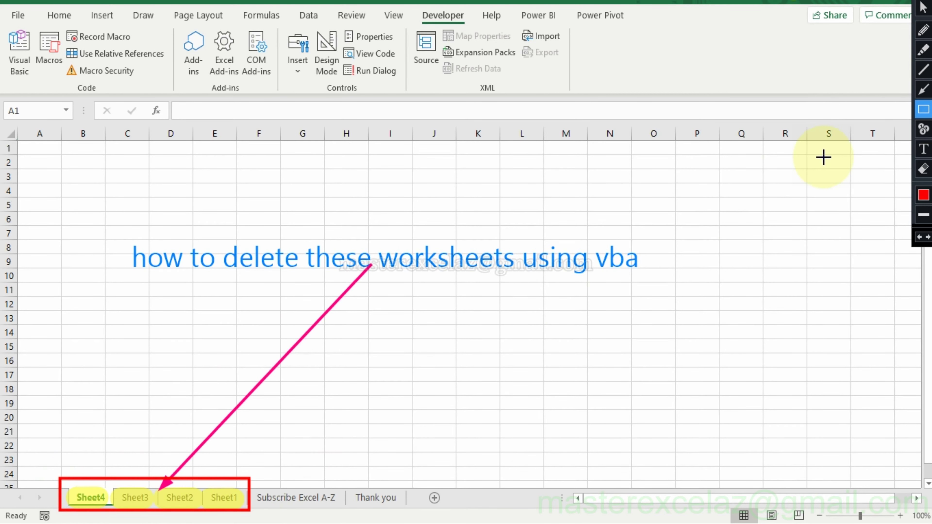
{"action": "left_click", "coordinate": [923, 7]}
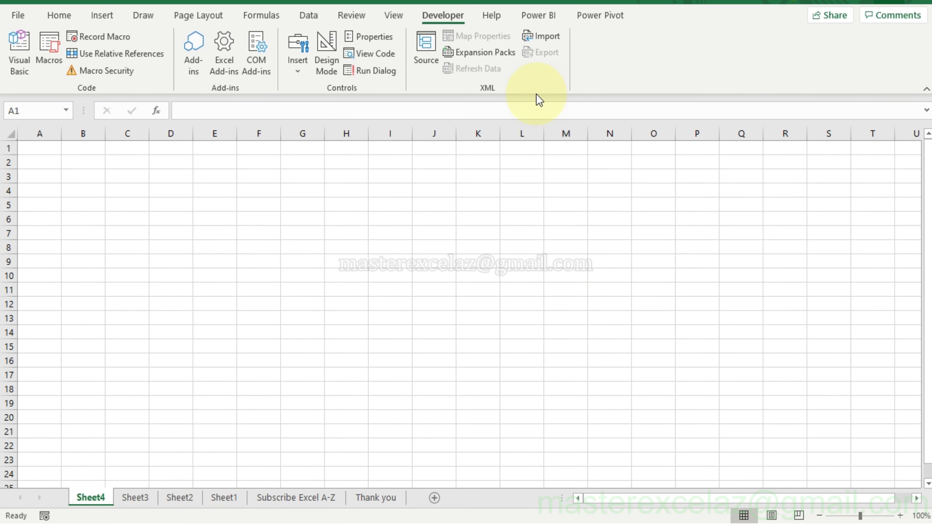
- Below worksheetadd, write Sub deleteworksheet() containing activesheet.delete
{"action": "left_click", "coordinate": [19, 71]}
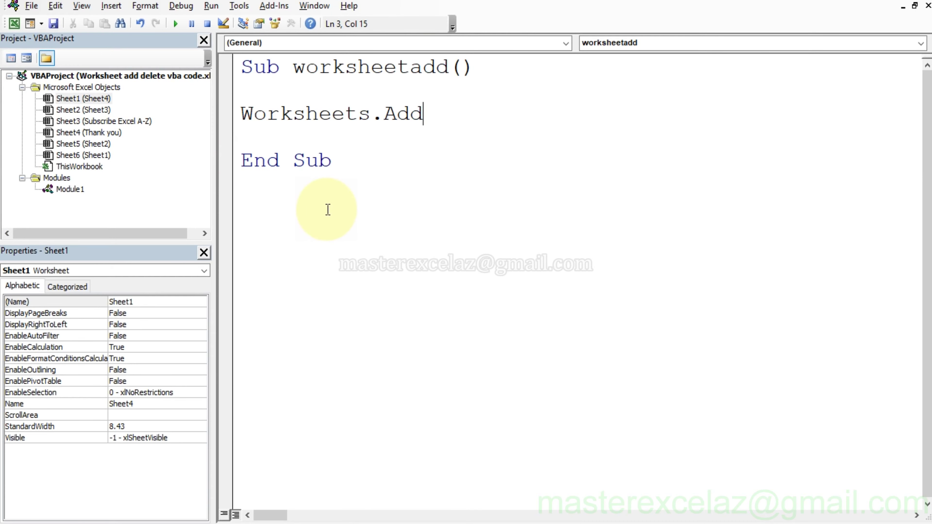
{"action": "left_click", "coordinate": [328, 209]}
{"action": "type", "text": "sub deleteworksheet()"}
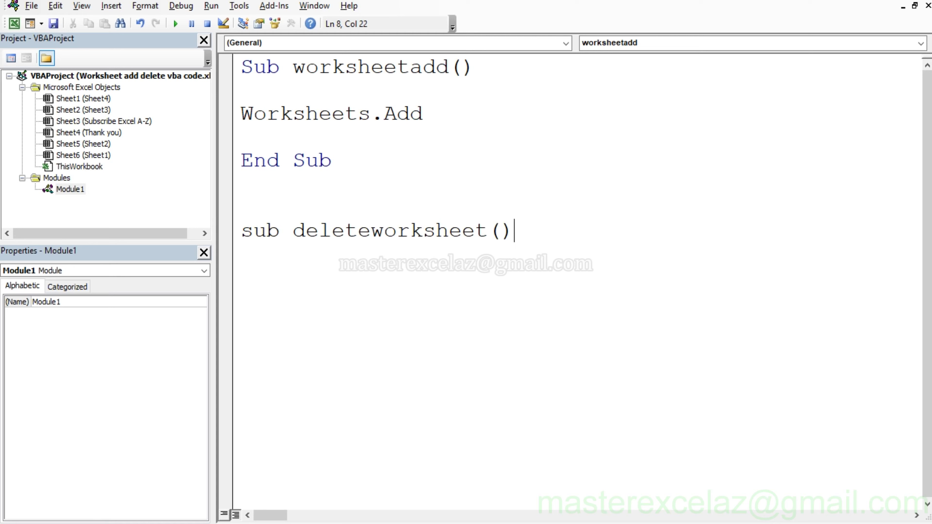
{"action": "key", "text": "Return"}
{"action": "key", "text": "Return"}
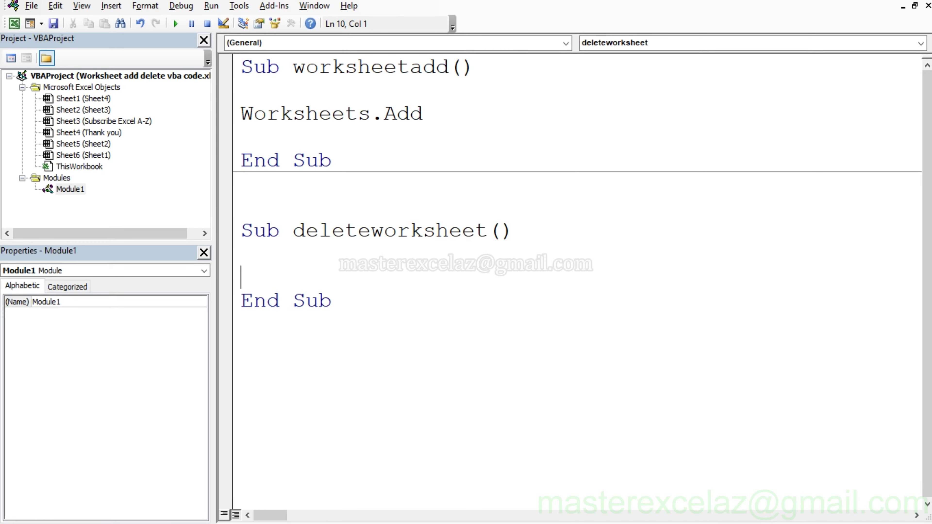
{"action": "key", "text": "Return"}
{"action": "type", "text": "activesheet."}
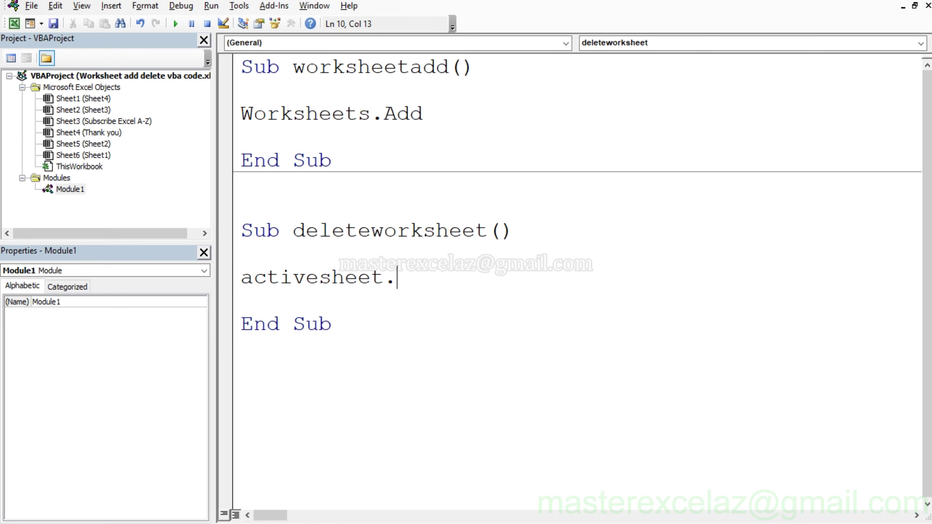
{"action": "type", "text": "delete"}
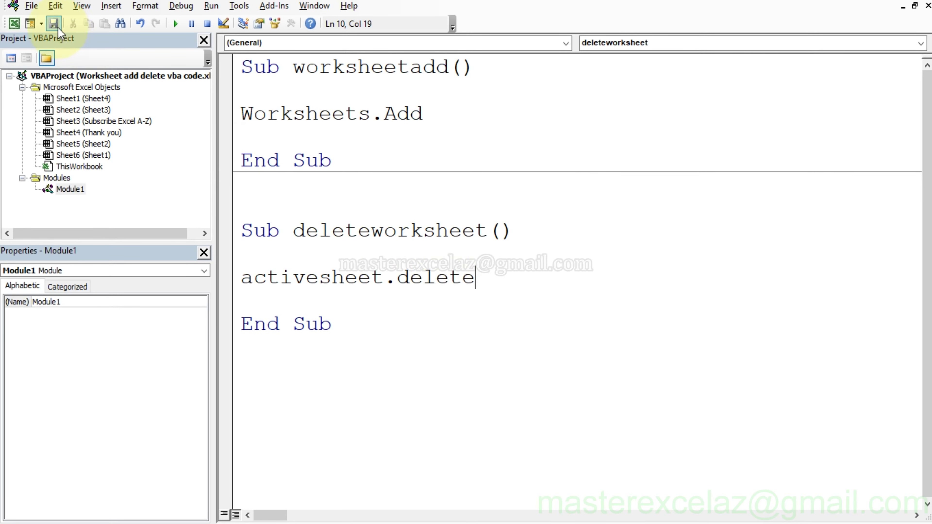
{"action": "left_click", "coordinate": [37, 7]}
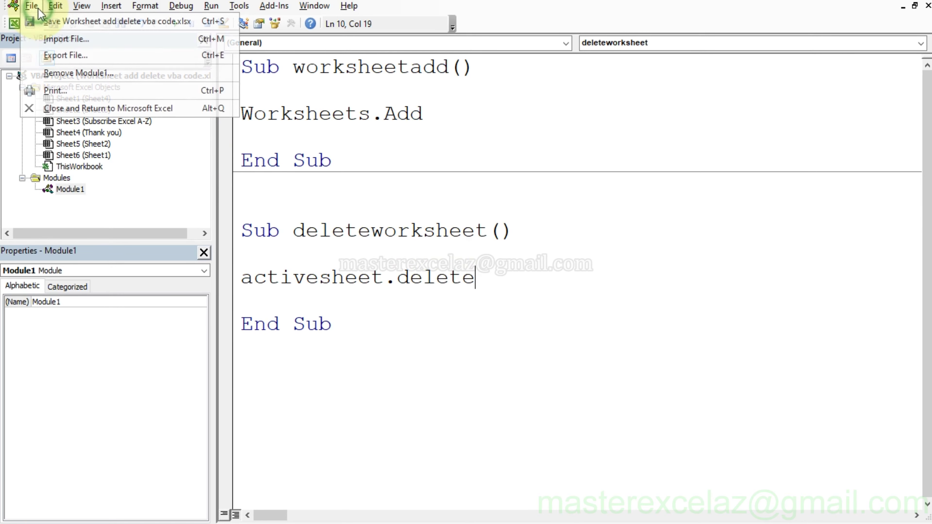
- Return to Excel and run deleteworksheet, confirming deletion of Sheet4 and Sheet3
{"action": "left_click", "coordinate": [47, 114]}
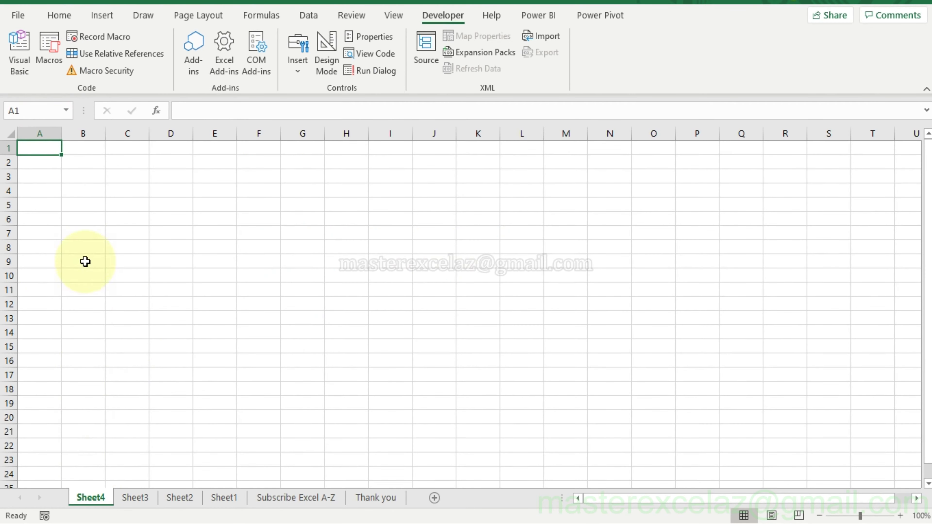
{"action": "left_click", "coordinate": [48, 49]}
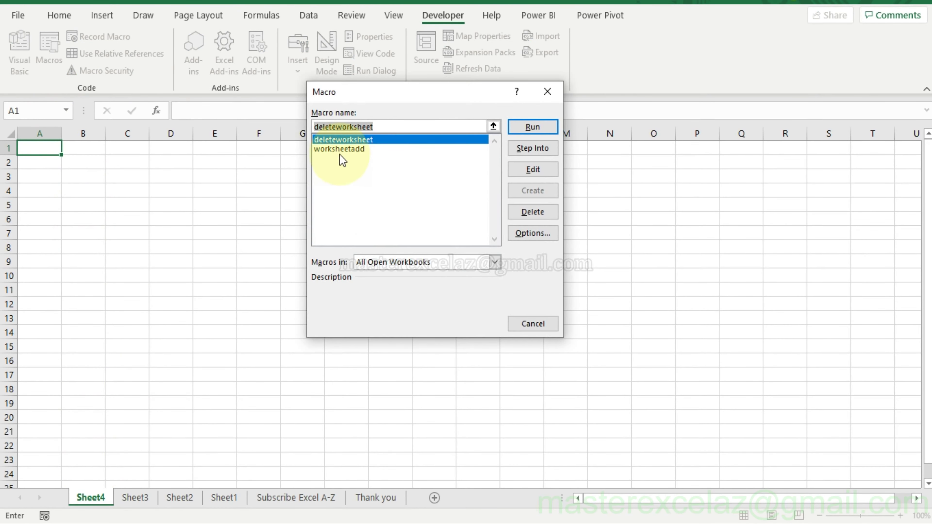
{"action": "left_click", "coordinate": [340, 143]}
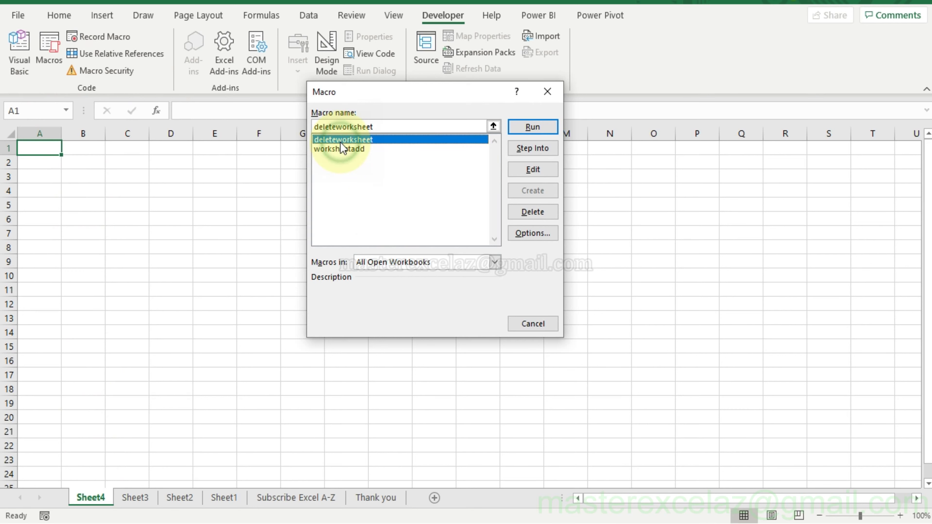
{"action": "left_click", "coordinate": [519, 129]}
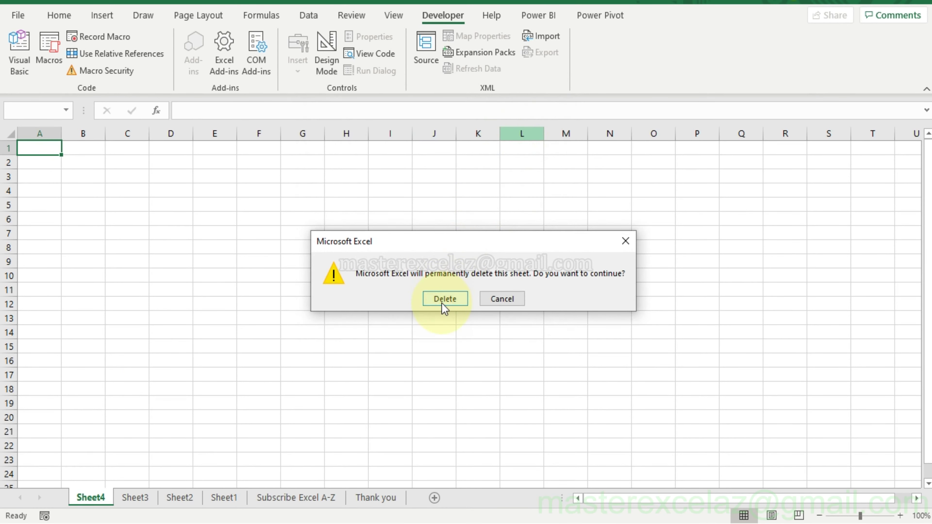
{"action": "left_click", "coordinate": [432, 299]}
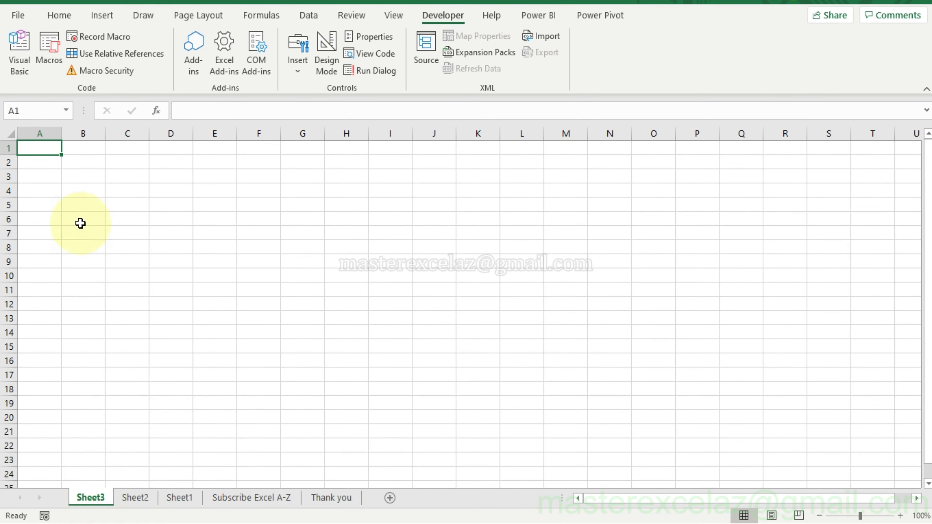
{"action": "left_click", "coordinate": [52, 60]}
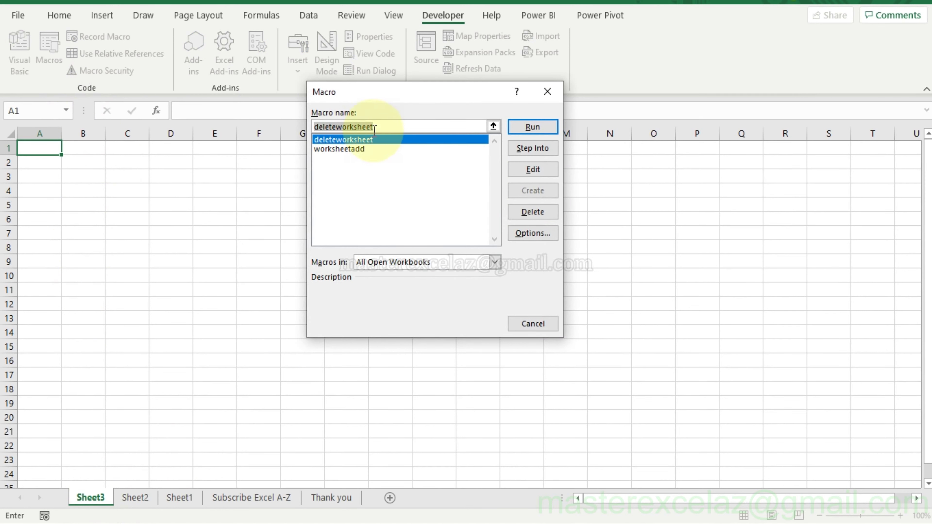
{"action": "left_click", "coordinate": [532, 127]}
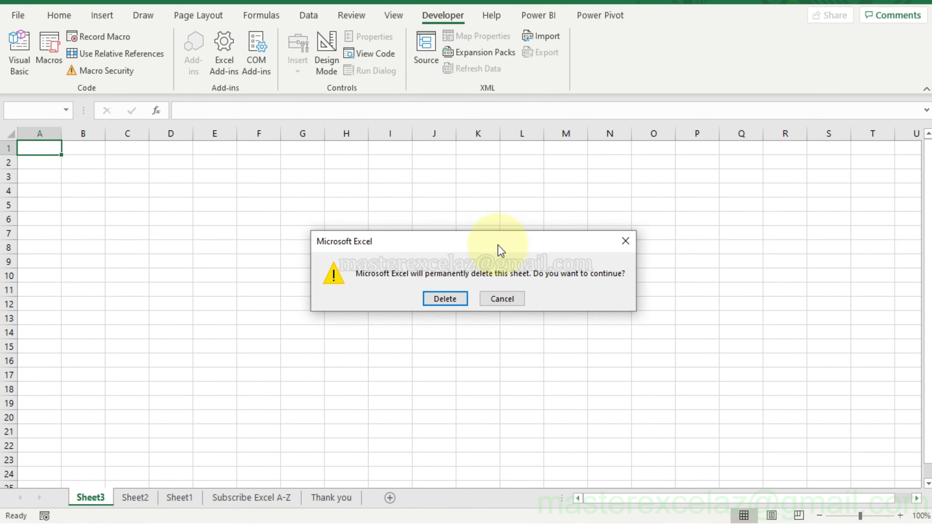
{"action": "left_click", "coordinate": [445, 298]}
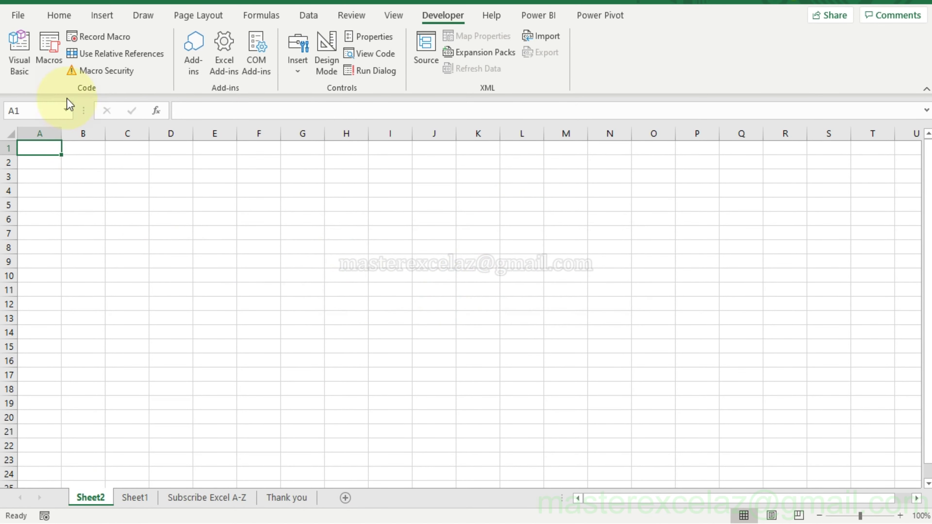
- Run deleteworksheet twice more, confirming deletion of Sheet2 and Sheet1
{"action": "left_click", "coordinate": [54, 65]}
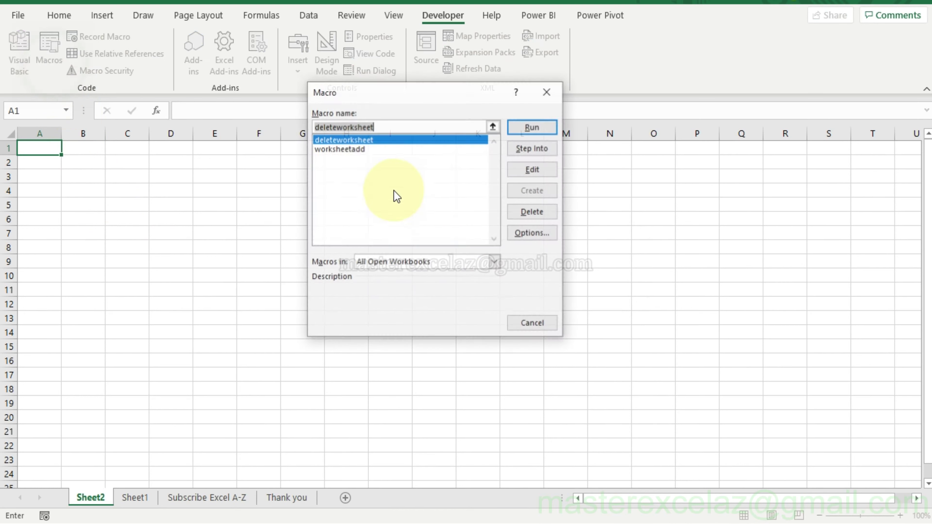
{"action": "left_click", "coordinate": [538, 129]}
{"action": "left_click", "coordinate": [445, 298]}
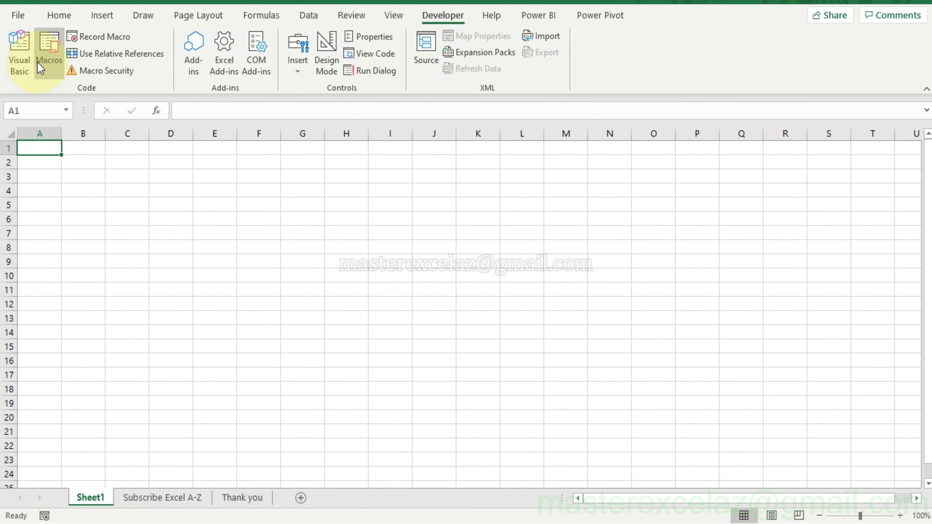
{"action": "left_click", "coordinate": [49, 51]}
{"action": "left_click", "coordinate": [521, 129]}
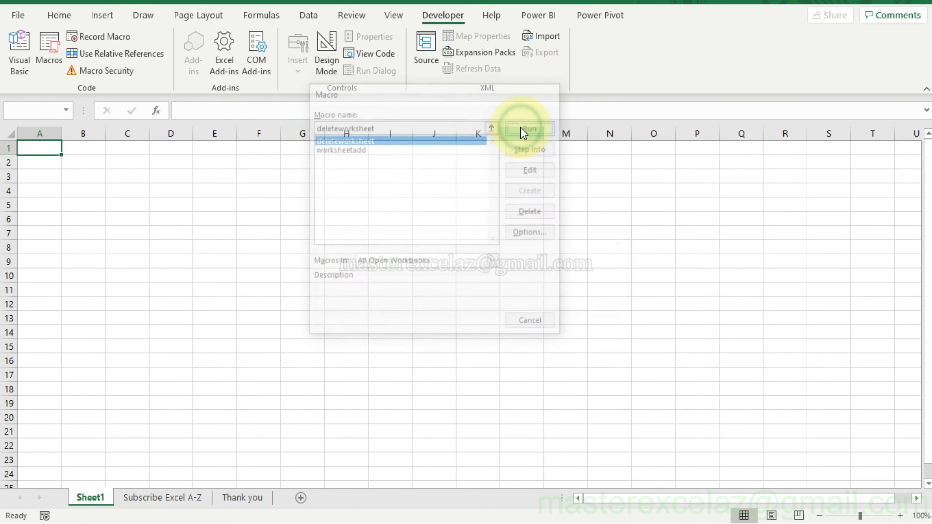
{"action": "left_click", "coordinate": [447, 297]}
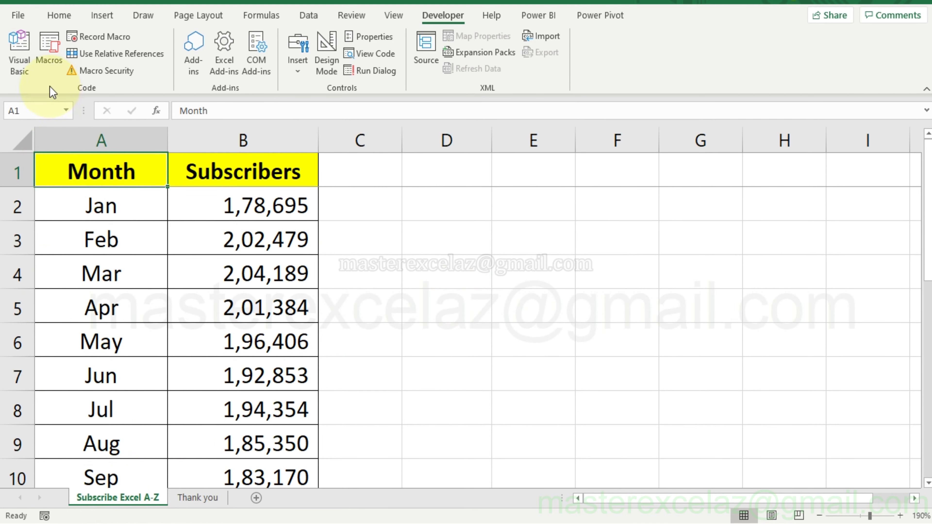
- Run worksheetadd to create Sheet5, then deleteworksheet to delete it again
{"action": "left_click", "coordinate": [48, 52]}
{"action": "left_click", "coordinate": [332, 149]}
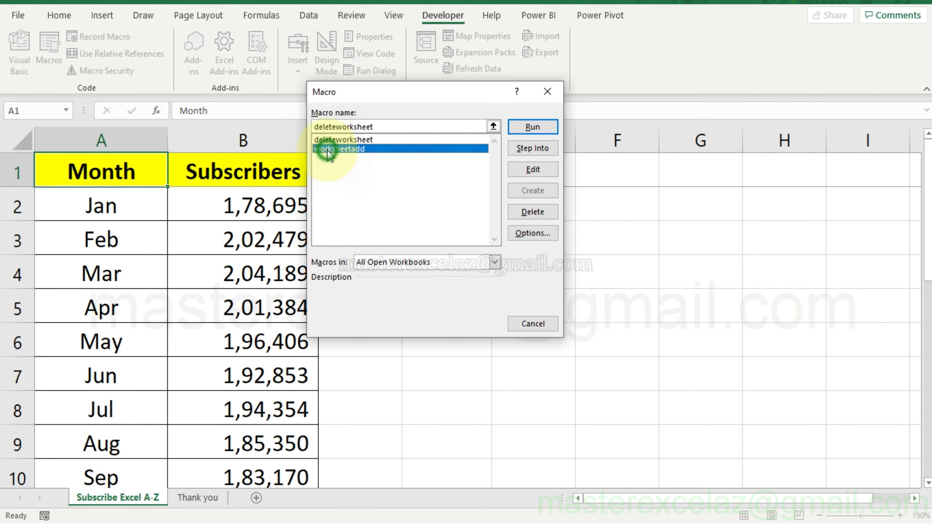
{"action": "left_click", "coordinate": [532, 127]}
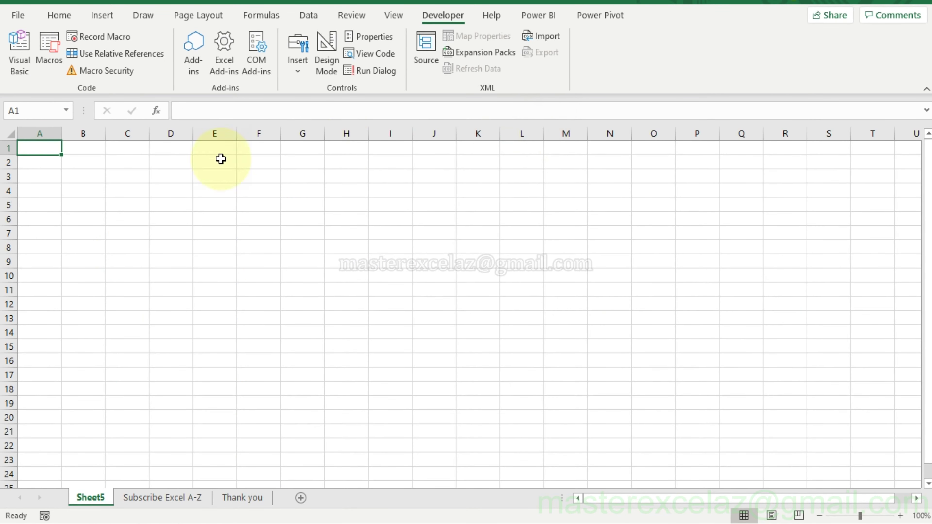
{"action": "left_click", "coordinate": [41, 44]}
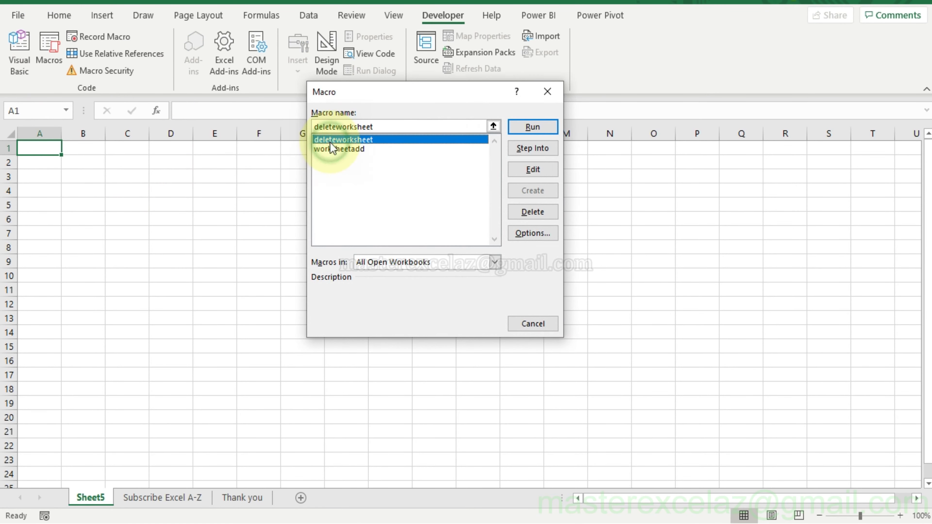
{"action": "left_click", "coordinate": [528, 127]}
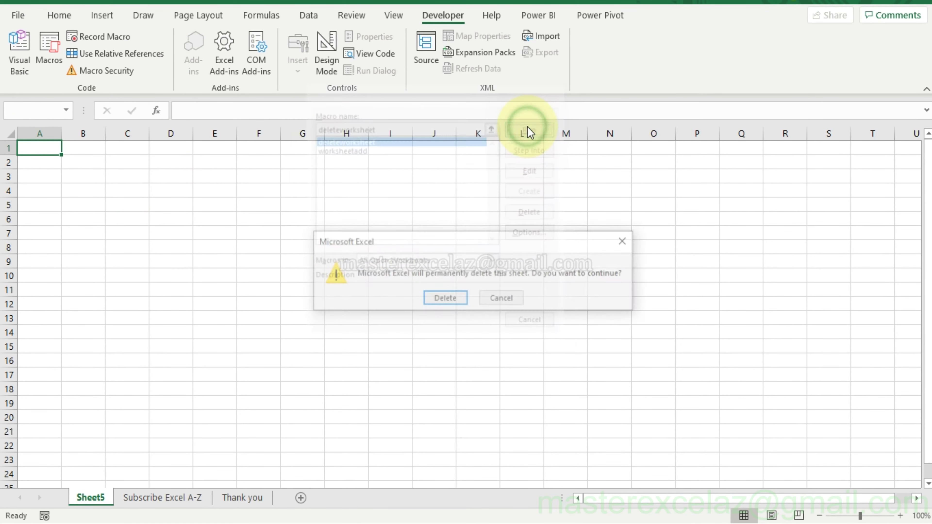
{"action": "left_click", "coordinate": [439, 304]}
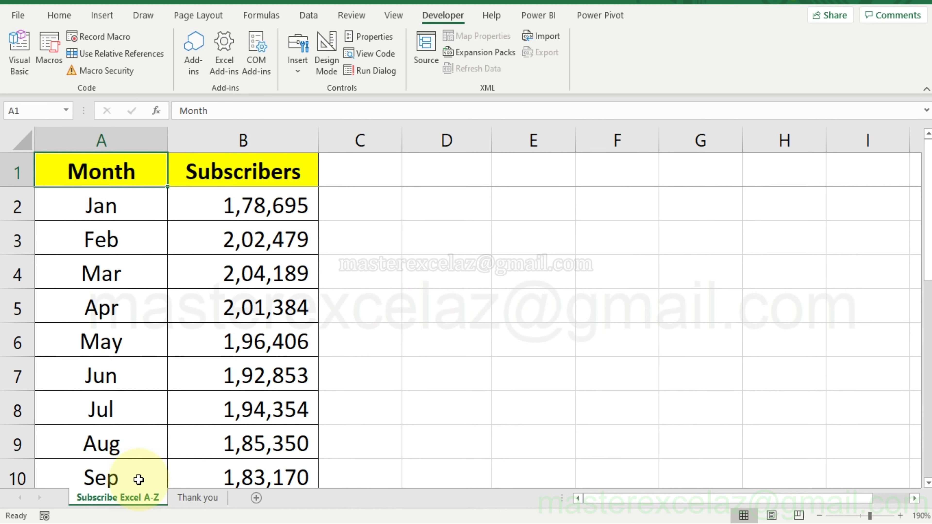
- Run deleteworksheet once more to delete the Subscribe Excel A-Z sheet
{"action": "left_click", "coordinate": [49, 52]}
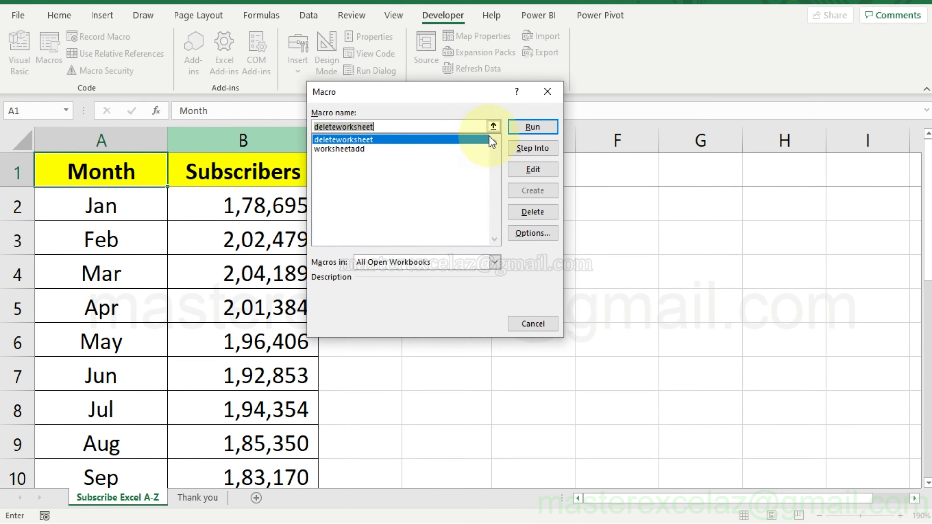
{"action": "left_click", "coordinate": [520, 129]}
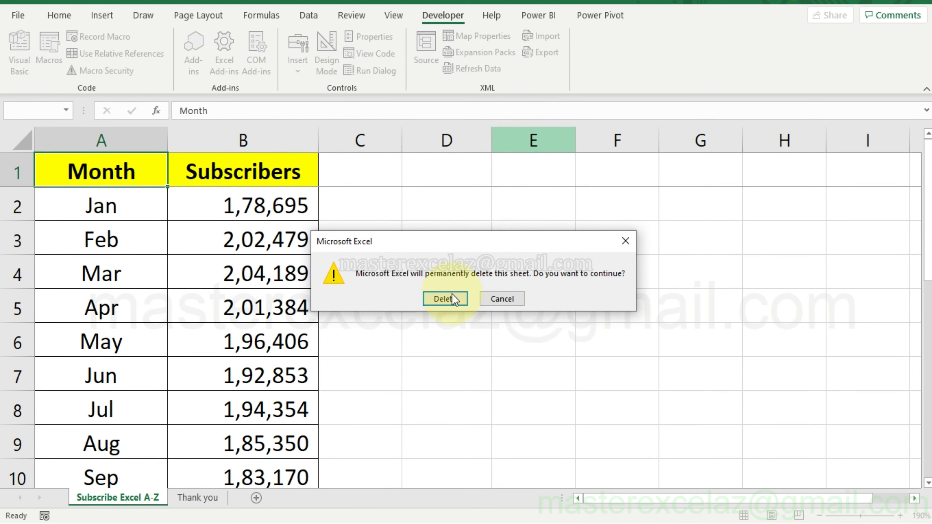
{"action": "left_click", "coordinate": [445, 299]}
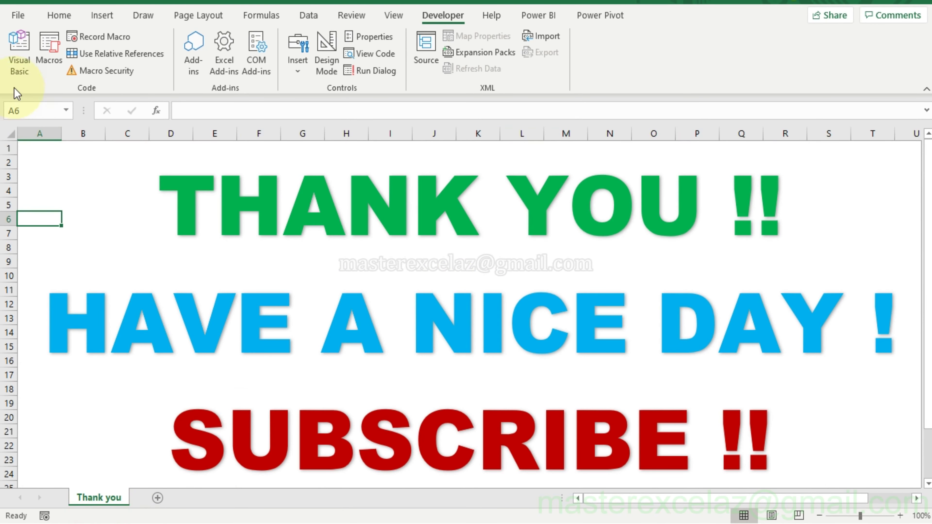
- Open Module1 in the VBA editor and highlight Worksheets.Add and ActiveSheet.Delete
{"action": "left_click", "coordinate": [16, 77]}
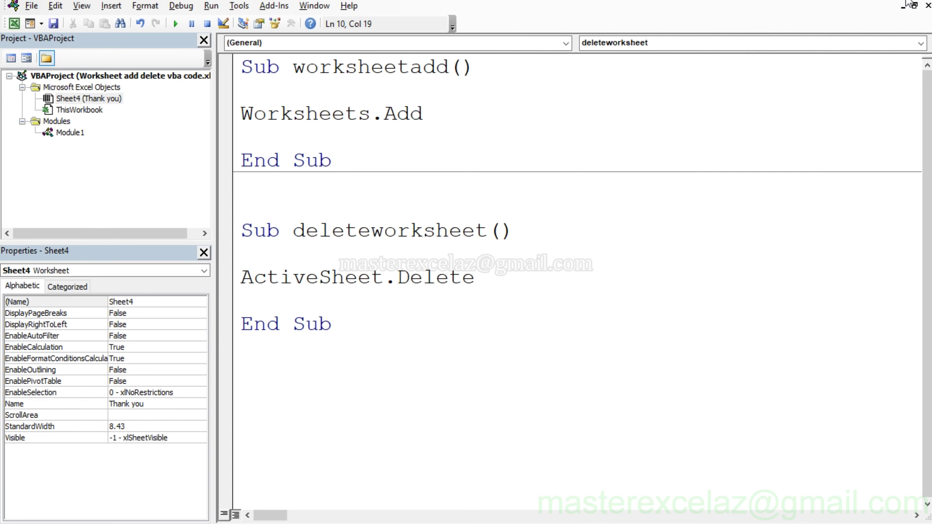
{"action": "mouse_move", "coordinate": [923, 51]}
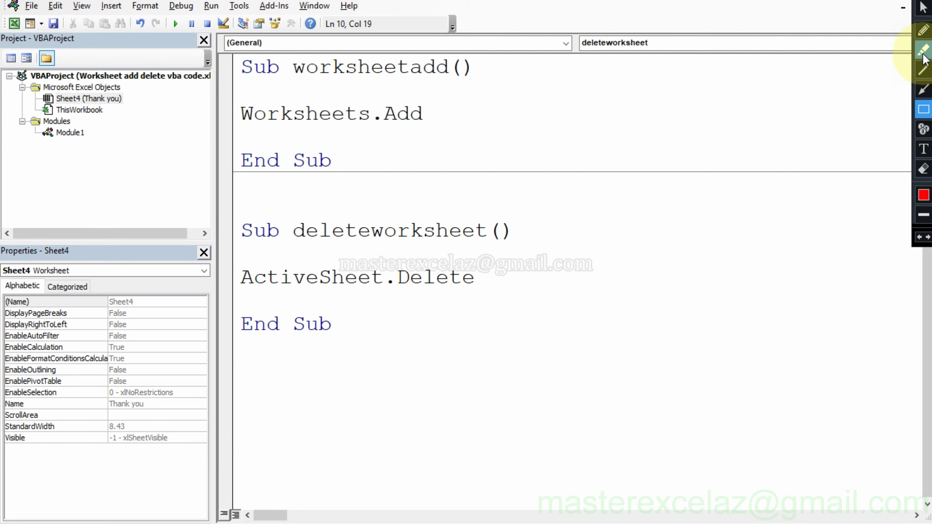
{"action": "left_click", "coordinate": [923, 55]}
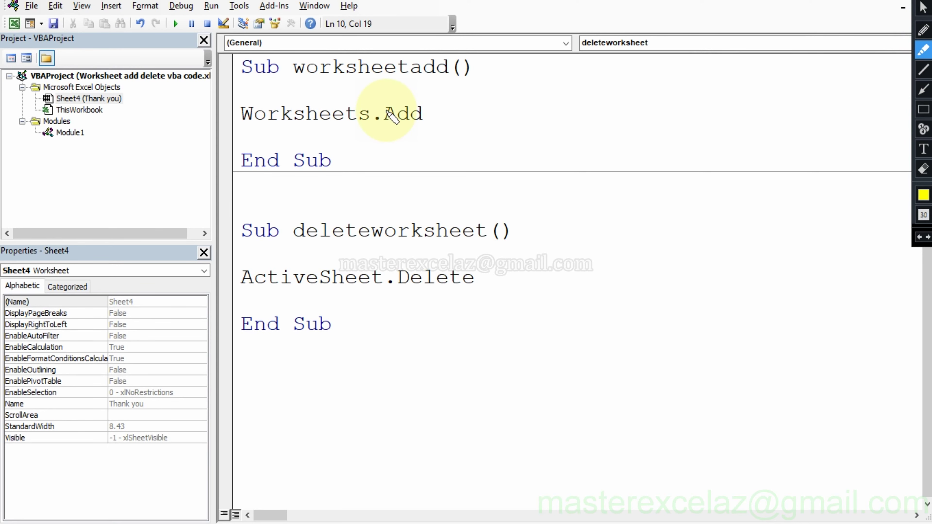
{"action": "left_click_drag", "start_coordinate": [385, 113], "coordinate": [417, 112]}
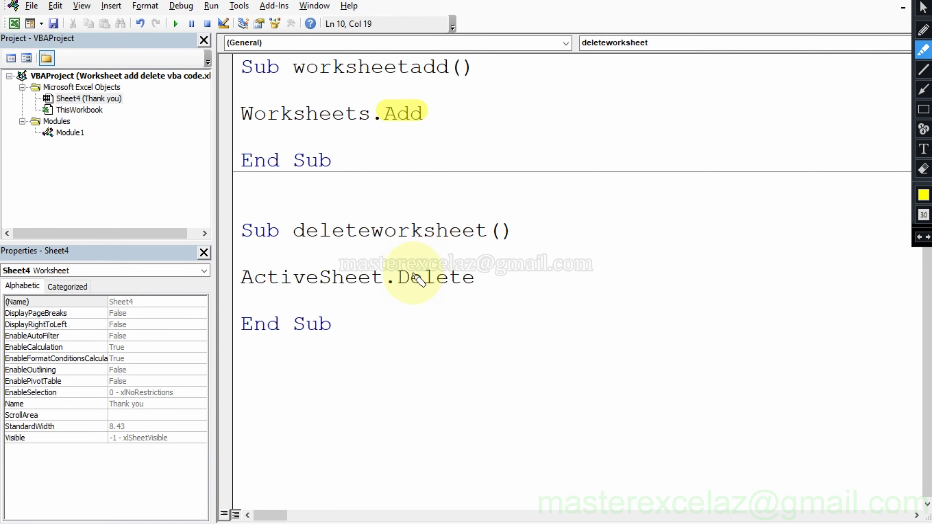
{"action": "left_click_drag", "start_coordinate": [402, 278], "coordinate": [463, 284]}
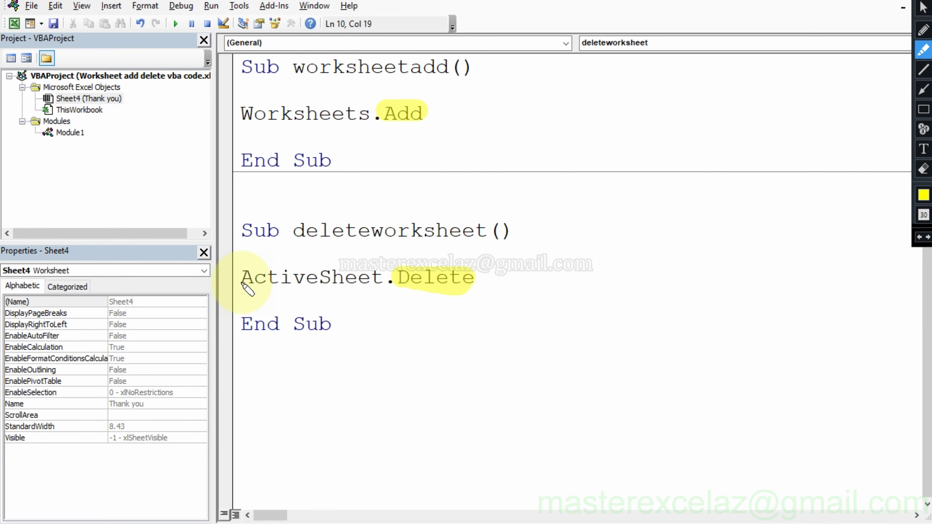
{"action": "left_click_drag", "start_coordinate": [243, 281], "coordinate": [368, 280]}
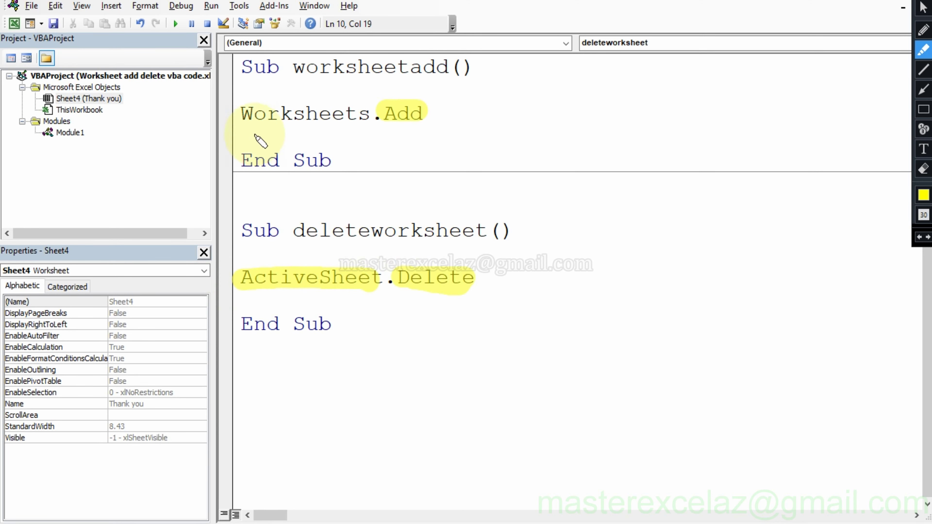
{"action": "left_click_drag", "start_coordinate": [238, 115], "coordinate": [356, 116]}
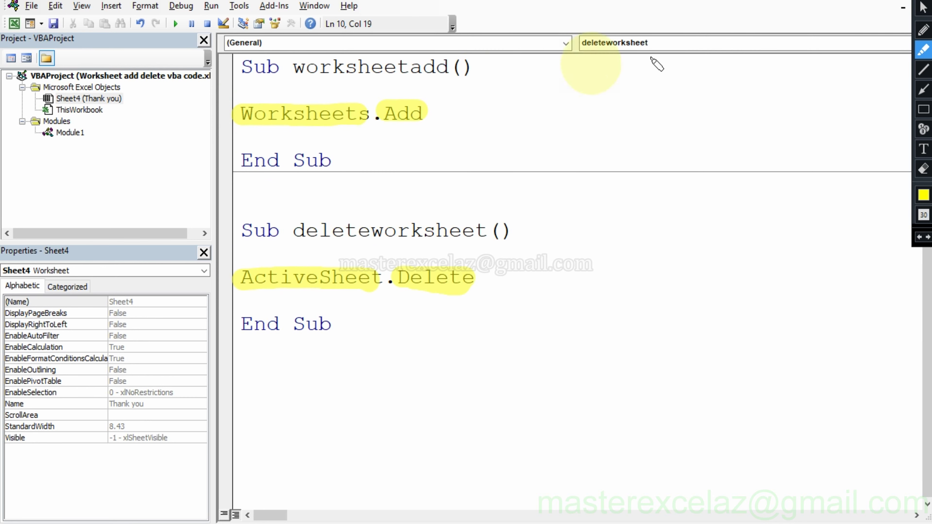
- Draw arrows from Add and Delete to their macro names, then clear all annotations
{"action": "left_click", "coordinate": [923, 90]}
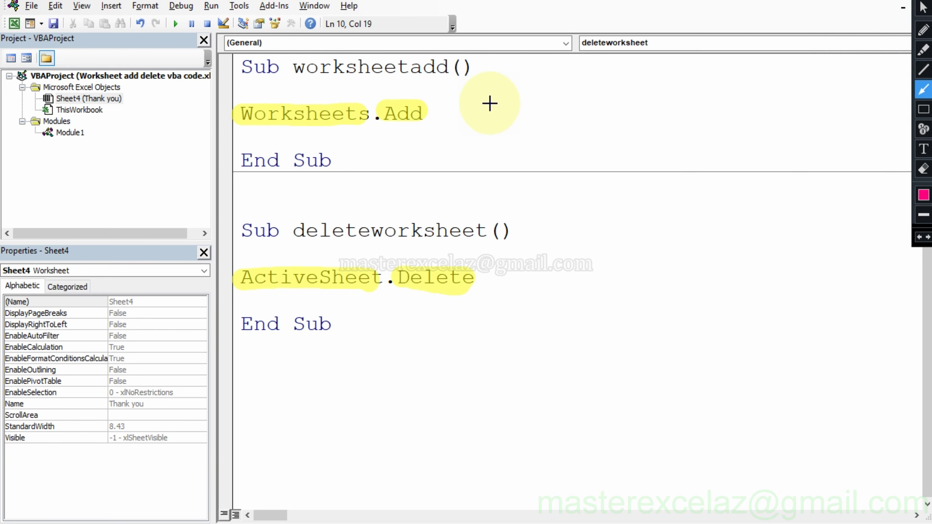
{"action": "left_click_drag", "start_coordinate": [401, 108], "coordinate": [430, 77]}
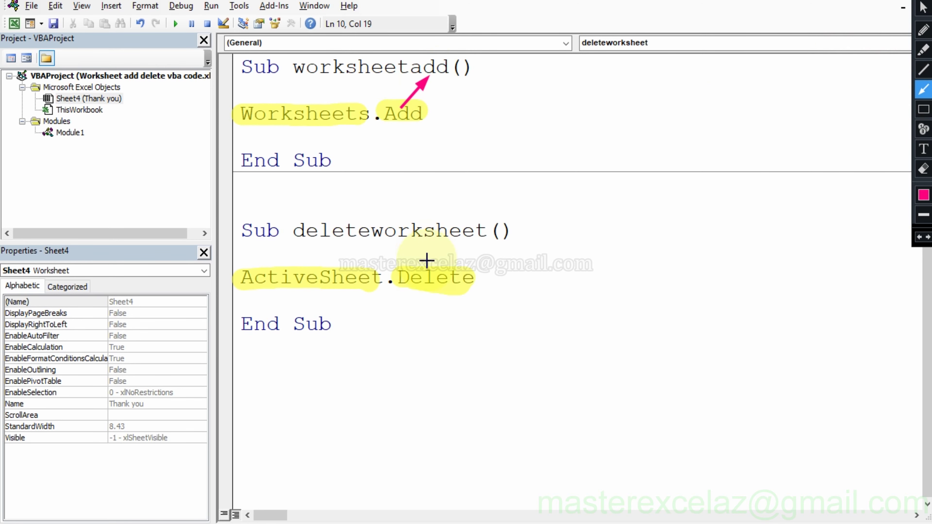
{"action": "left_click_drag", "start_coordinate": [426, 272], "coordinate": [336, 232]}
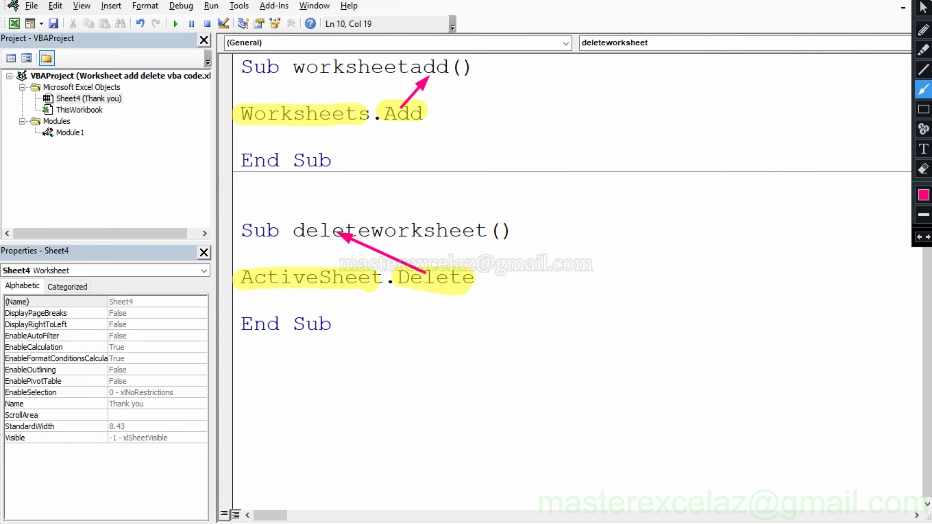
{"action": "key", "text": "Escape"}
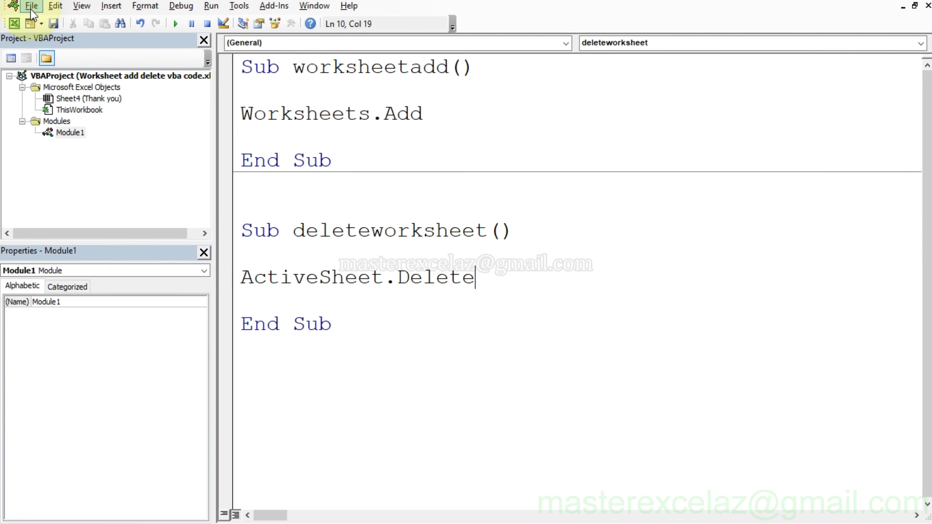
- Close the VBA editor and return to Excel's lone Thank you sheet
{"action": "left_click", "coordinate": [31, 6]}
{"action": "left_click", "coordinate": [64, 111]}
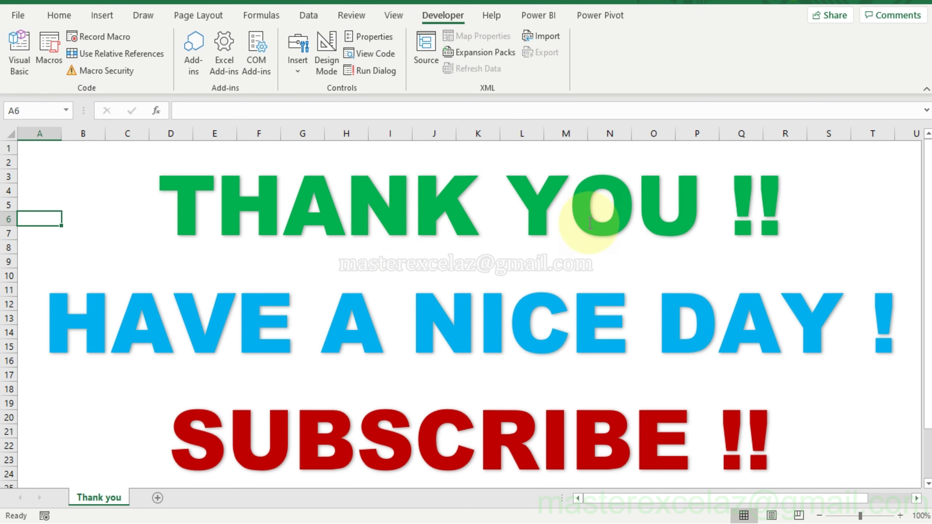
{"action": "left_click", "coordinate": [219, 306]}
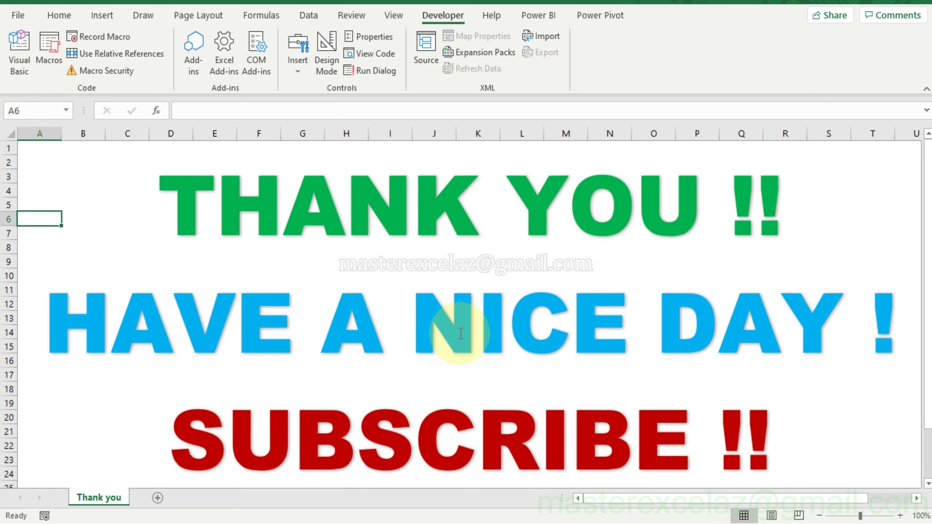
{"action": "left_click", "coordinate": [728, 341]}
{"action": "left_click", "coordinate": [262, 436]}
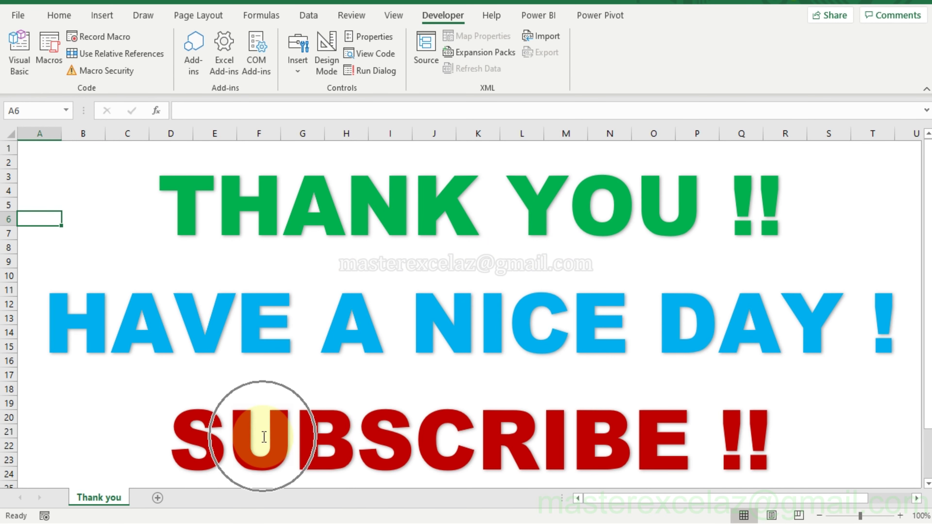
{"action": "left_click", "coordinate": [368, 440]}
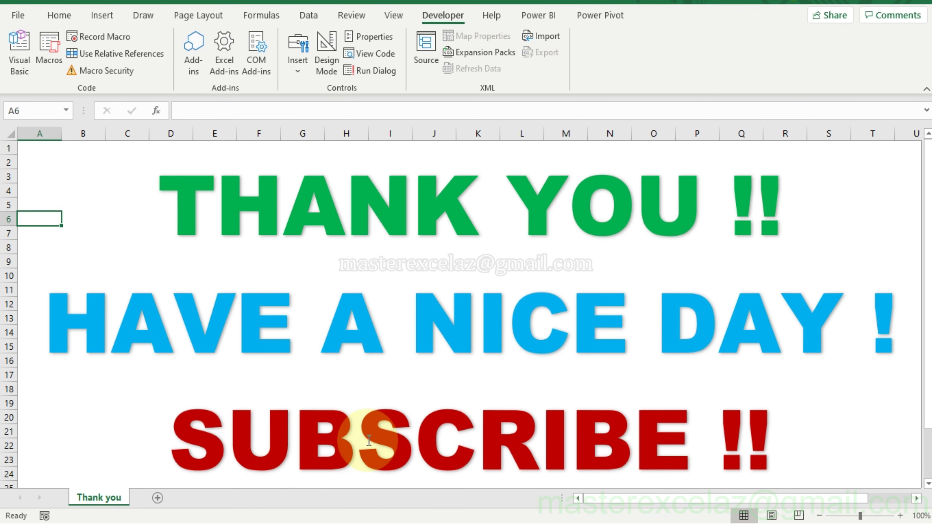